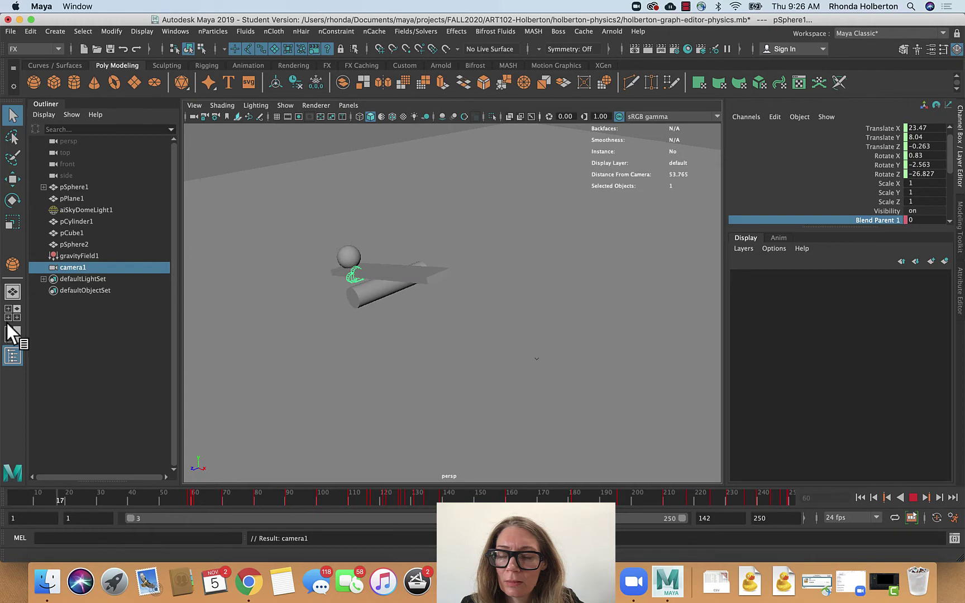
- Split the workspace into two side-by-side views and look through camera1 in the front view's pane
{"action": "left_click", "coordinate": [11, 334]}
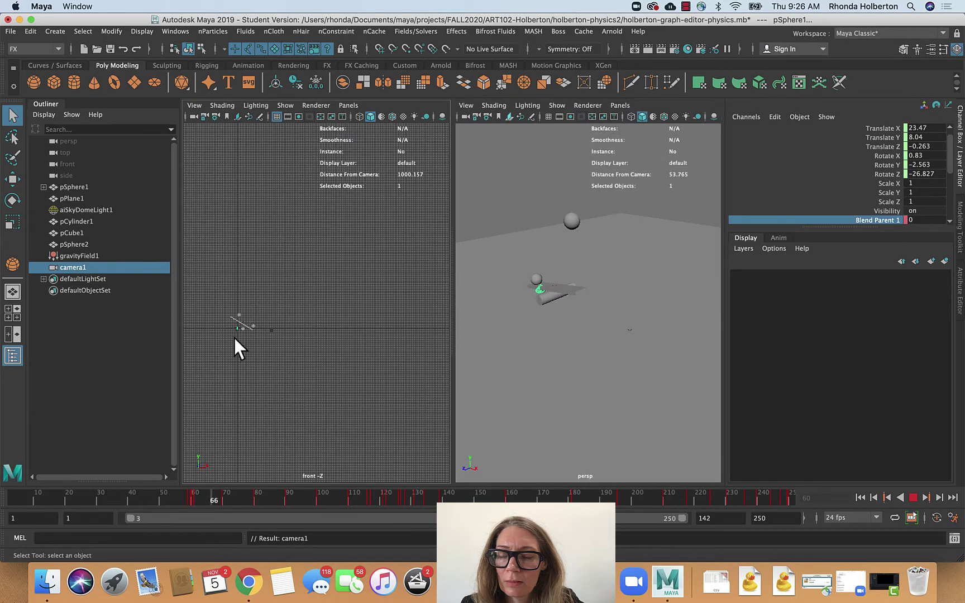
{"action": "scroll", "coordinate": [229, 331], "scroll_direction": "up", "scroll_amount": 6}
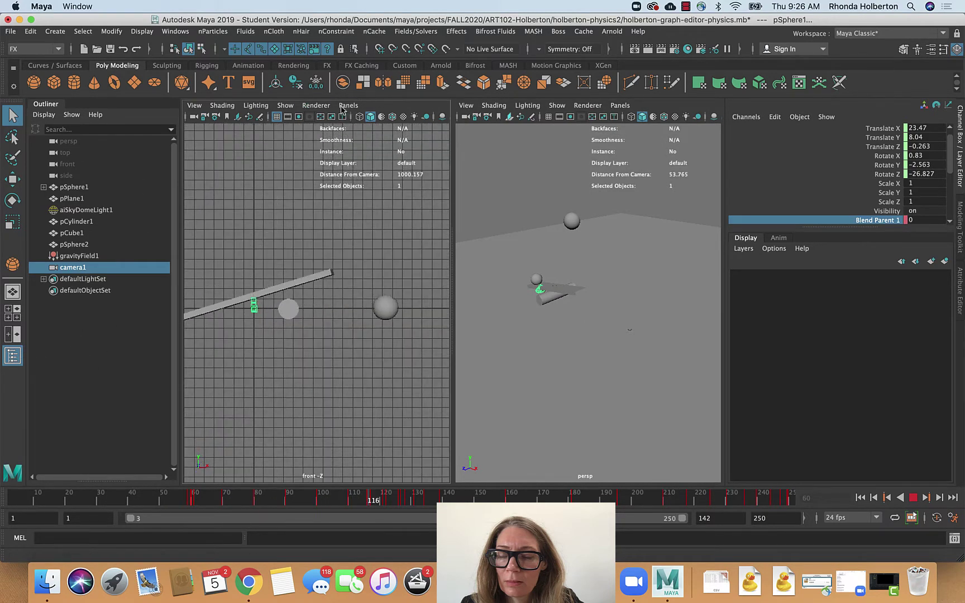
{"action": "left_click", "coordinate": [347, 105]}
{"action": "mouse_move", "coordinate": [381, 120]}
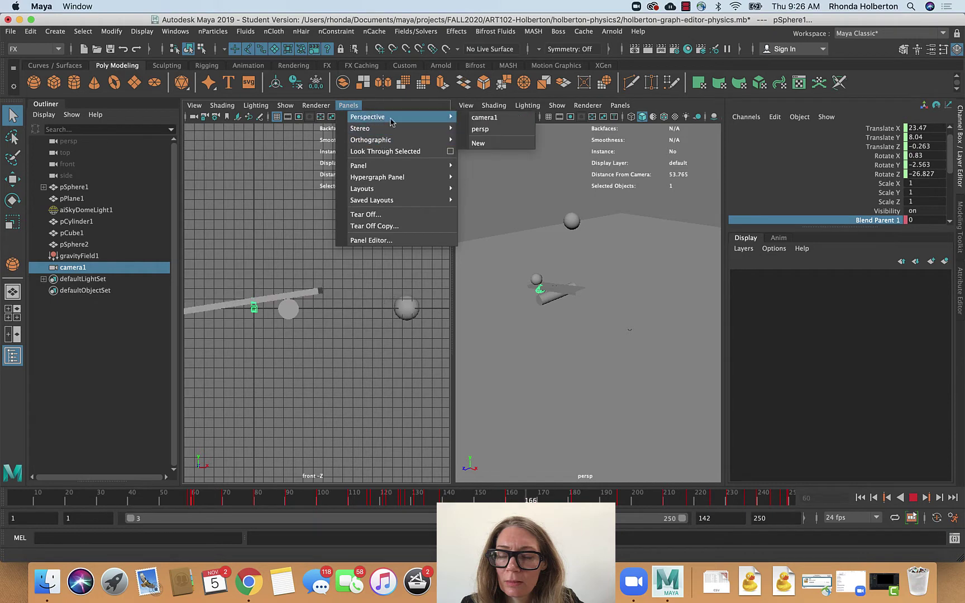
{"action": "left_click", "coordinate": [489, 118]}
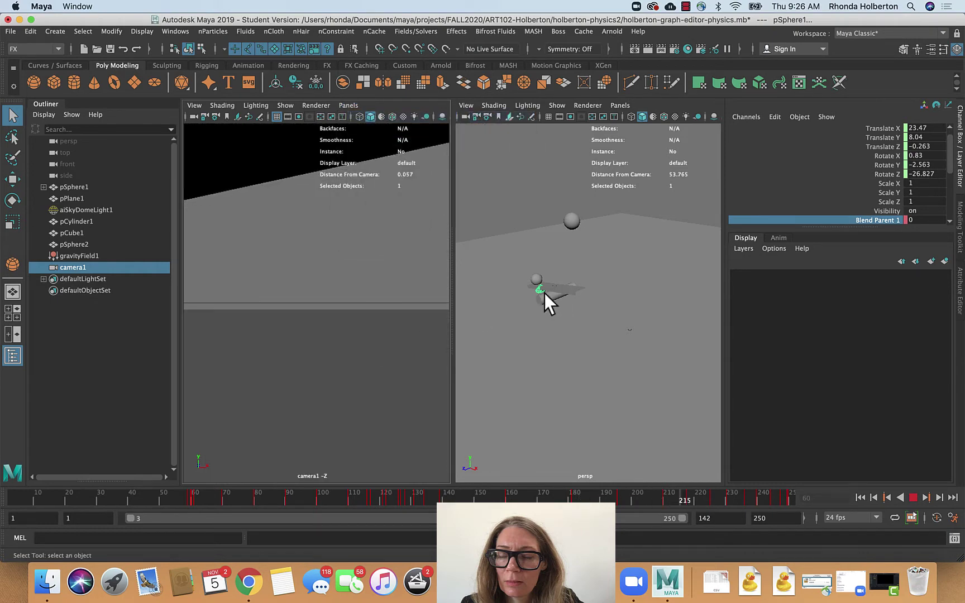
- Stop playback, return to frame 3 and move camera1 to about X 17.36, Y 4.472
{"action": "key", "text": "w"}
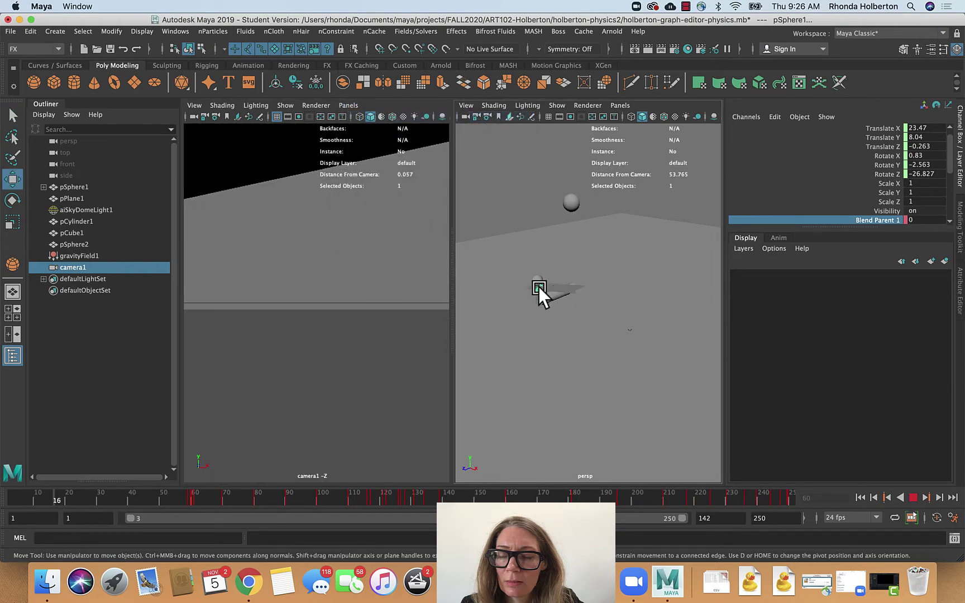
{"action": "left_click", "coordinate": [913, 497]}
{"action": "left_click", "coordinate": [451, 312]}
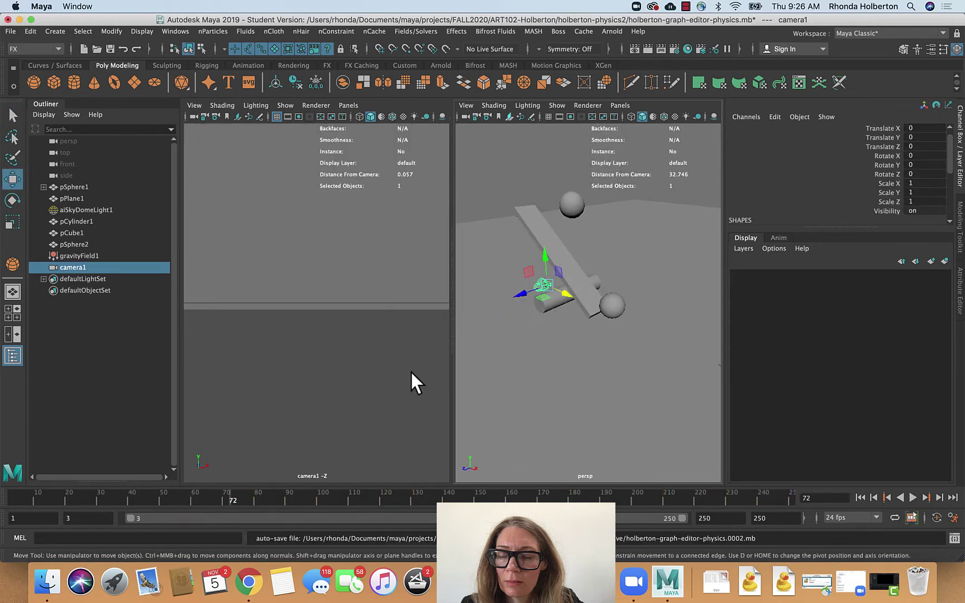
{"action": "left_click_drag", "start_coordinate": [236, 494], "coordinate": [5, 500]}
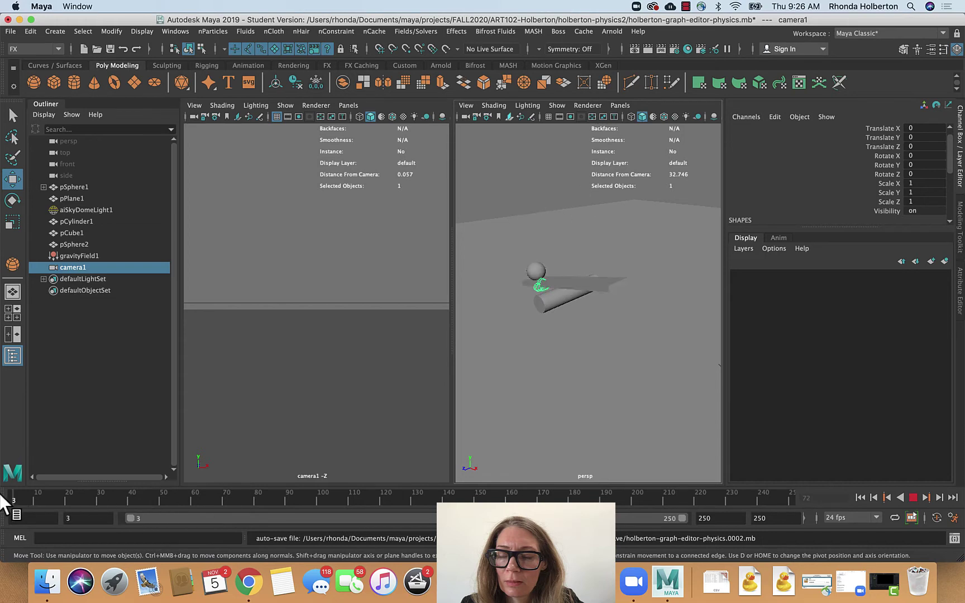
{"action": "left_click_drag", "start_coordinate": [542, 256], "coordinate": [709, 366]}
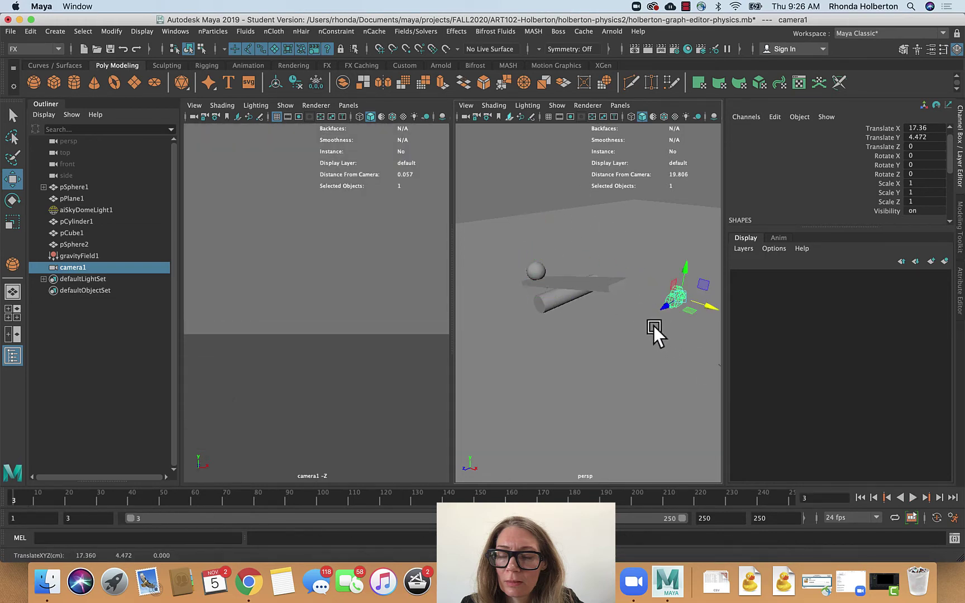
- Rotate camera1 to about 91 degrees around Y so it faces the seesaw
{"action": "key", "text": "e"}
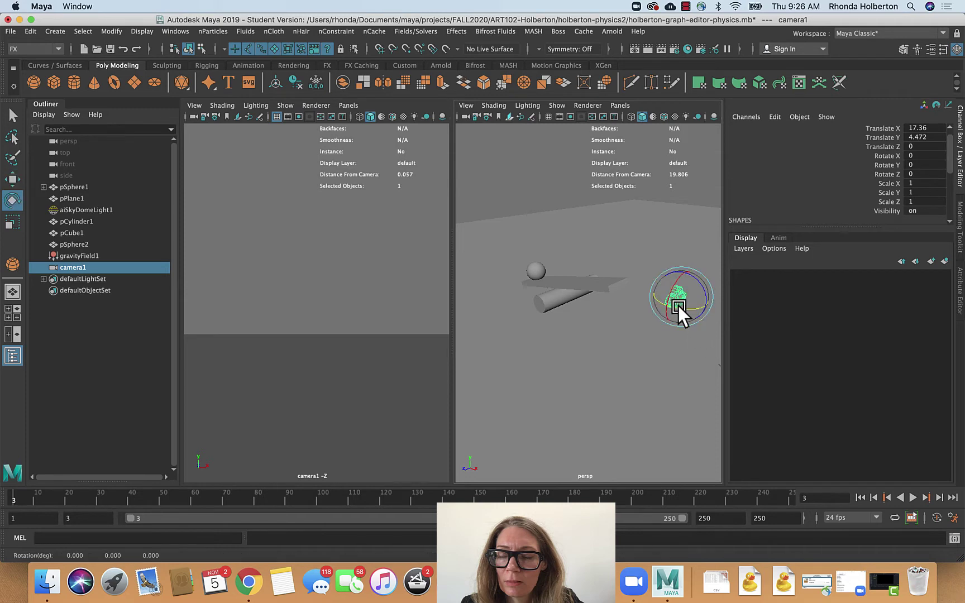
{"action": "left_click_drag", "start_coordinate": [678, 306], "coordinate": [798, 245]}
{"action": "mouse_move", "coordinate": [705, 283]}
{"action": "left_mouse_down"}
{"action": "mouse_move", "coordinate": [704, 293]}
{"action": "mouse_move", "coordinate": [723, 285]}
{"action": "mouse_move", "coordinate": [714, 287]}
{"action": "left_mouse_up"}
{"action": "scroll", "coordinate": [665, 321], "scroll_direction": "down", "scroll_amount": 3}
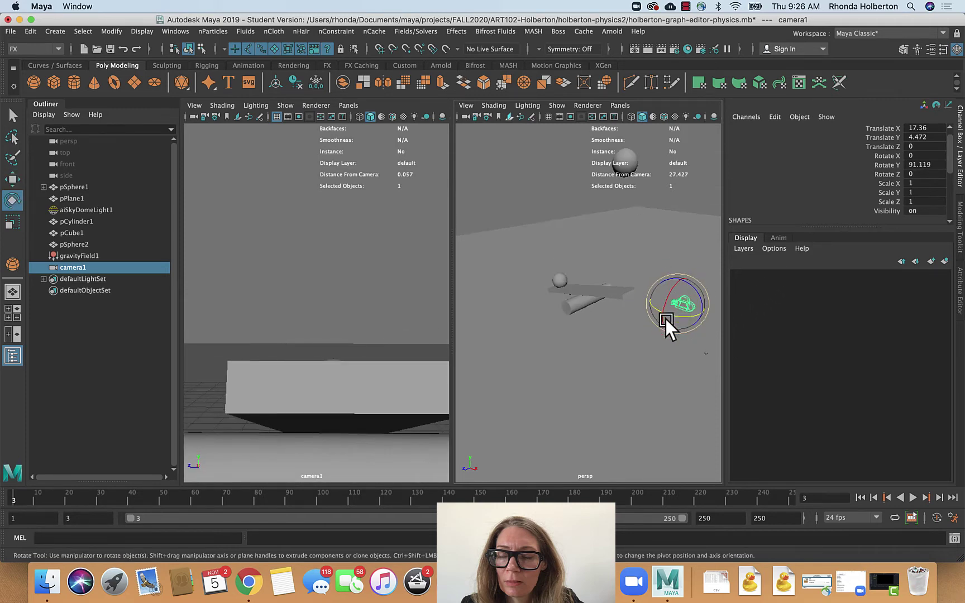
- Pull camera1 back and angle it at about X -11.4, Y 33.5 degrees to frame the seesaw and both balls
{"action": "key", "text": "w"}
{"action": "left_click_drag", "start_coordinate": [667, 315], "coordinate": [377, 356]}
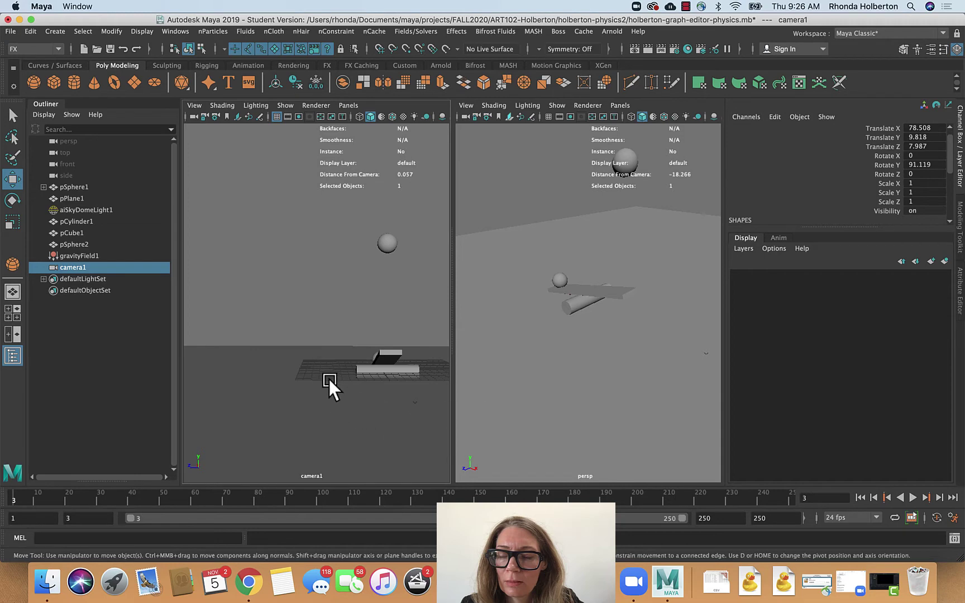
{"action": "left_click_drag", "start_coordinate": [329, 379], "coordinate": [321, 308], "text": "alt"}
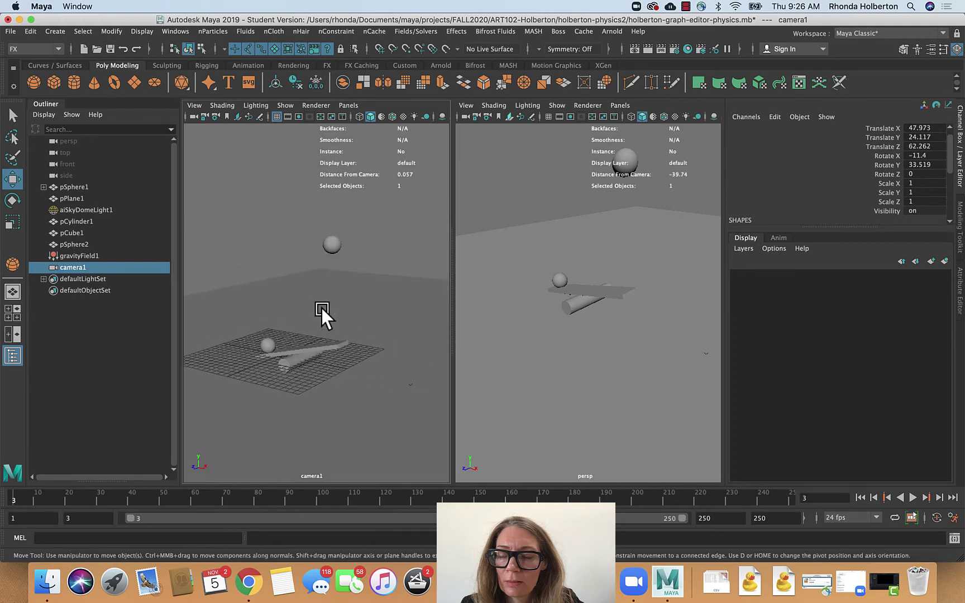
{"action": "scroll", "coordinate": [333, 293], "scroll_direction": "up", "scroll_amount": 2}
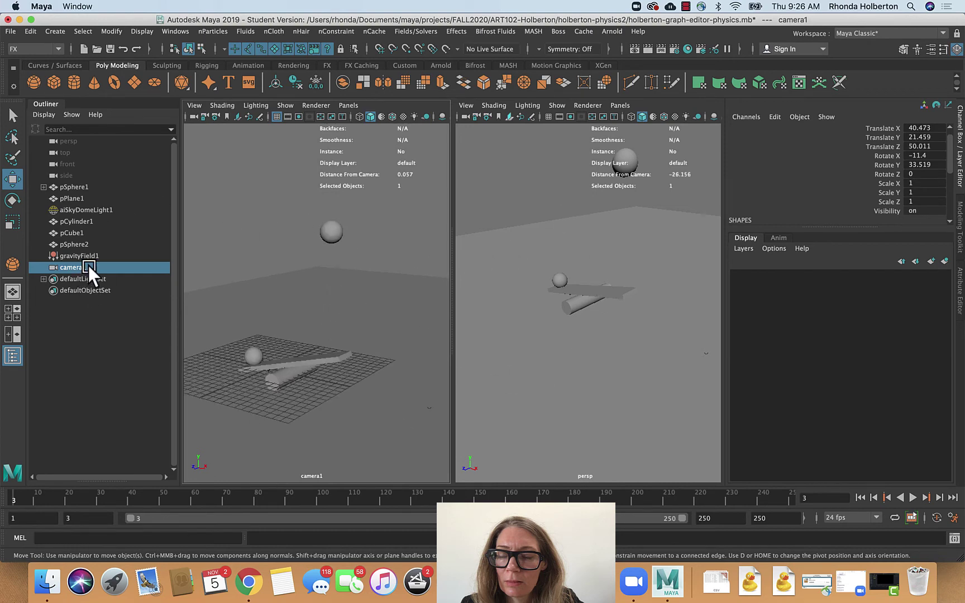
- Set a keyframe on camera1 at frame 3
{"action": "left_click", "coordinate": [620, 105]}
{"action": "mouse_move", "coordinate": [649, 116]}
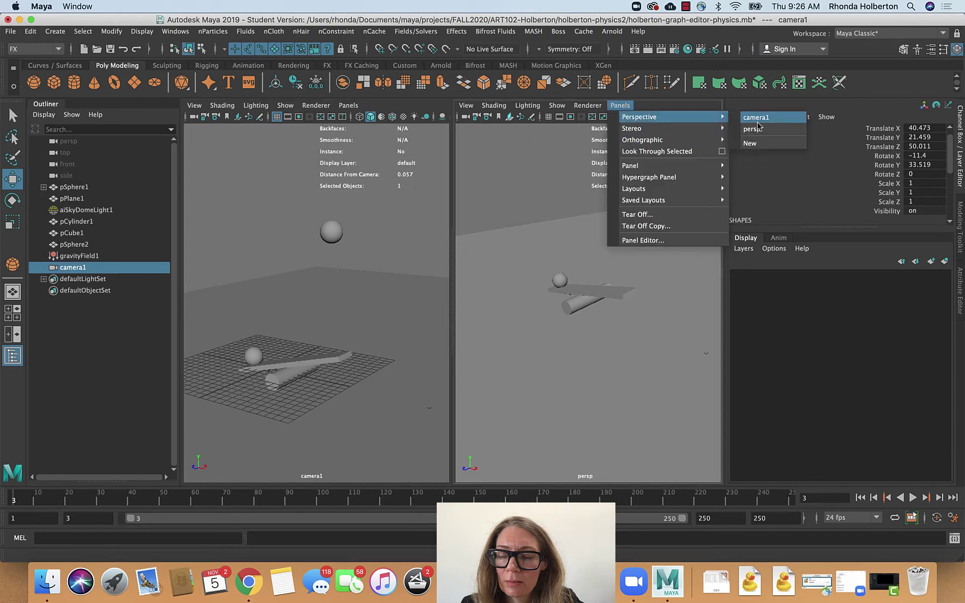
{"action": "left_click", "coordinate": [619, 106]}
{"action": "scroll", "coordinate": [548, 331], "scroll_direction": "down", "scroll_amount": 5}
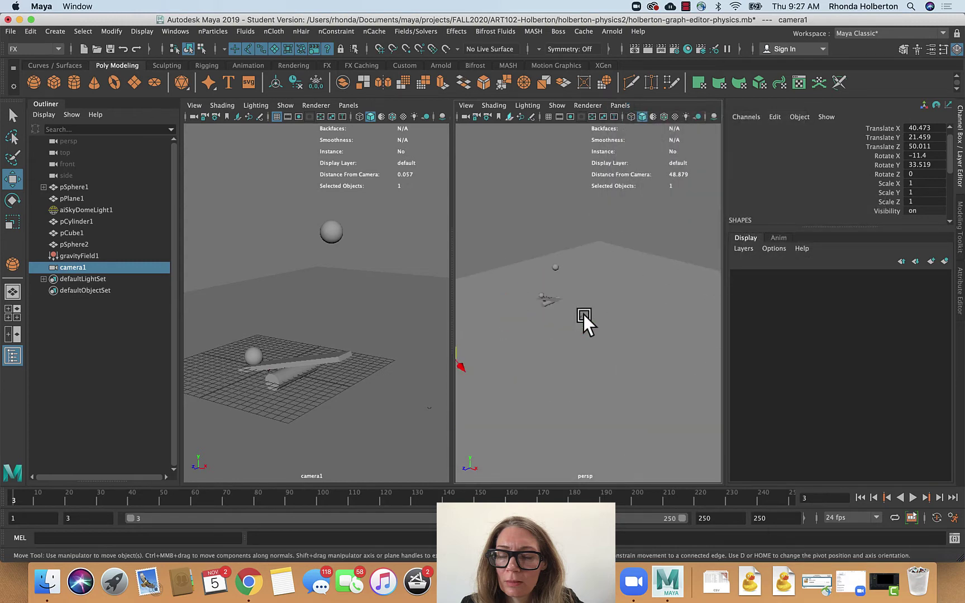
{"action": "scroll", "coordinate": [582, 318], "scroll_direction": "down", "scroll_amount": 2}
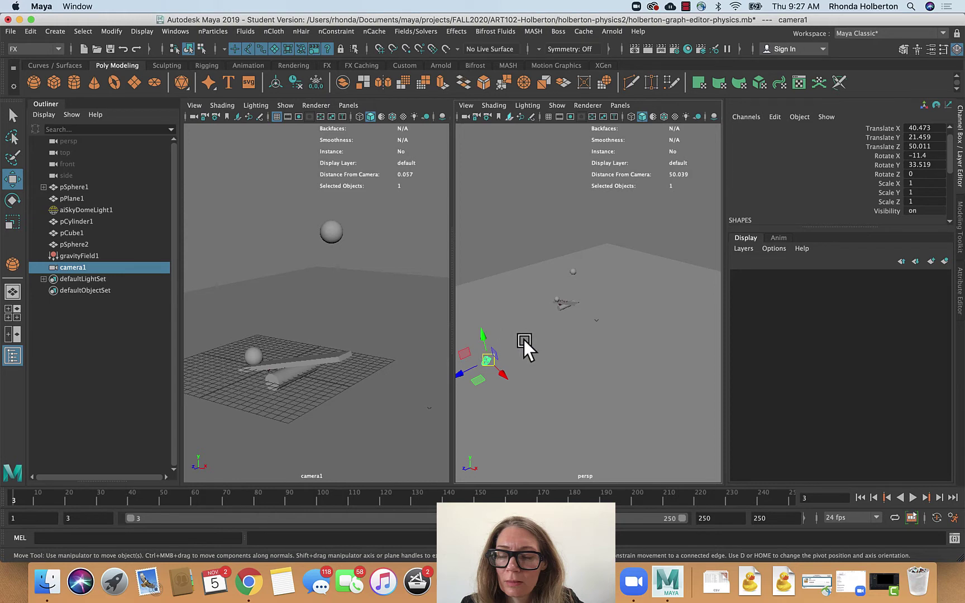
{"action": "key", "text": "s"}
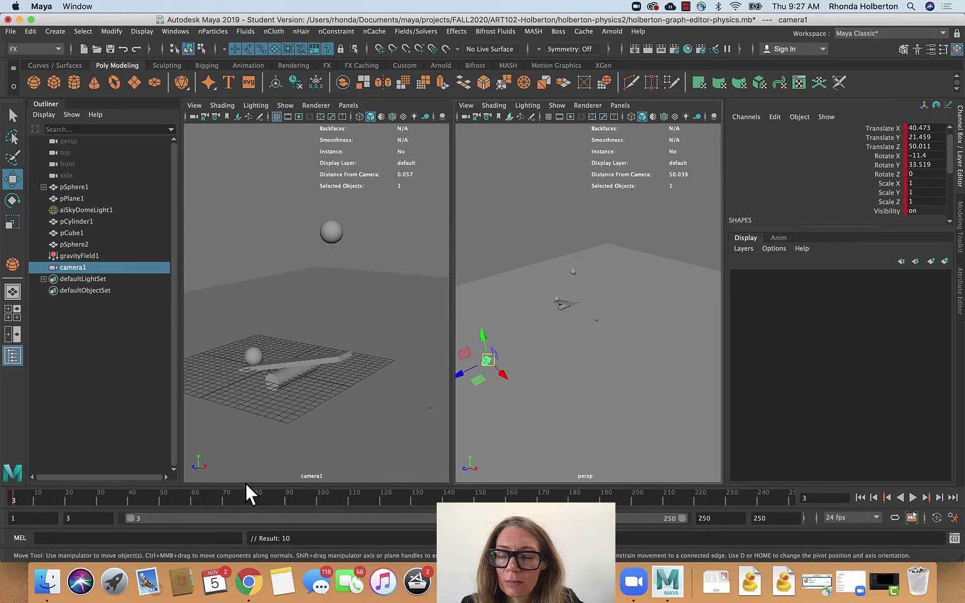
- Advance the animation to frame 250 and move camera1 to about X 102.8, Z 36.4, near the ball that rolled away
{"action": "key", "text": "alt+v"}
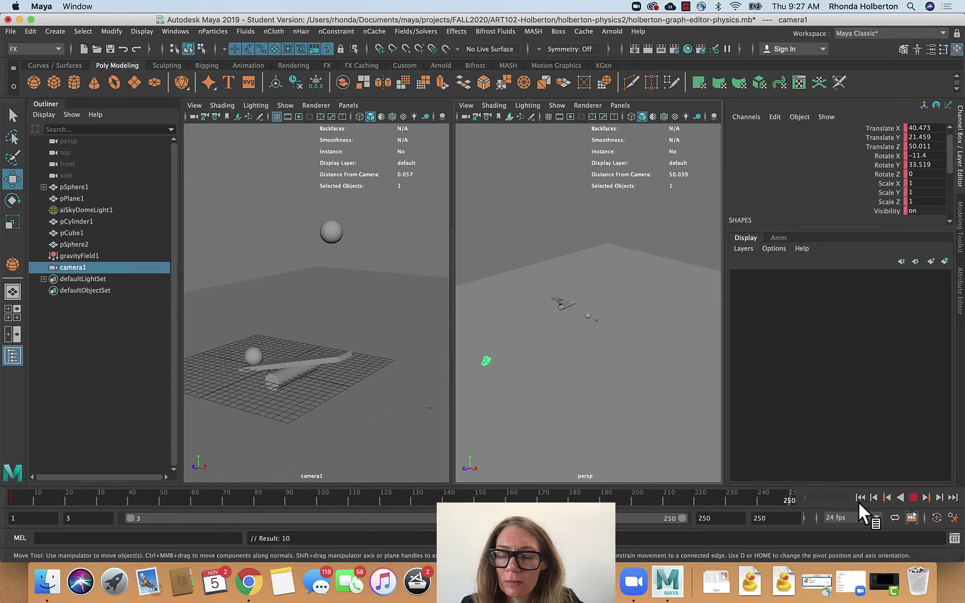
{"action": "key", "text": "alt+v"}
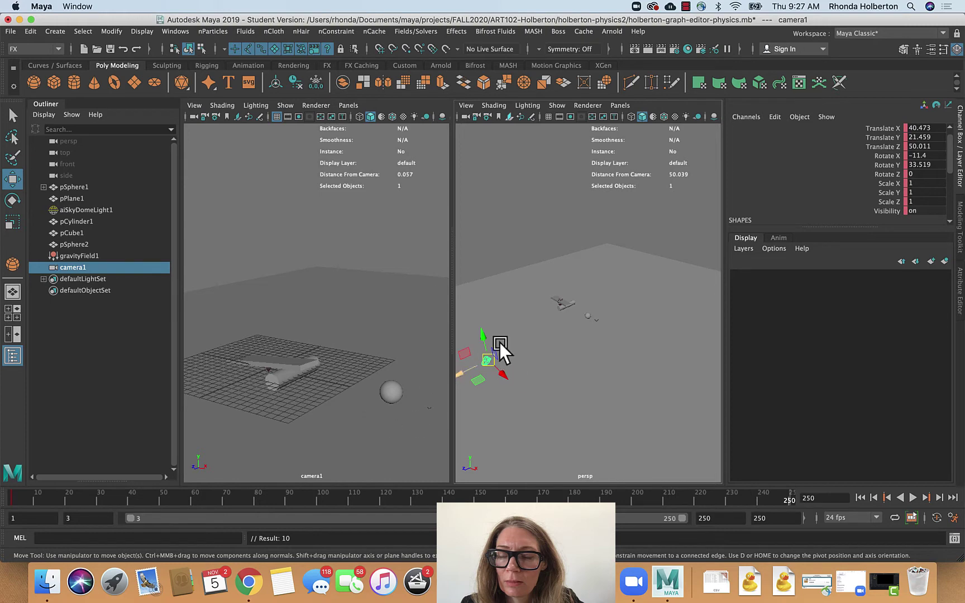
{"action": "scroll", "coordinate": [550, 329], "scroll_direction": "down", "scroll_amount": 5}
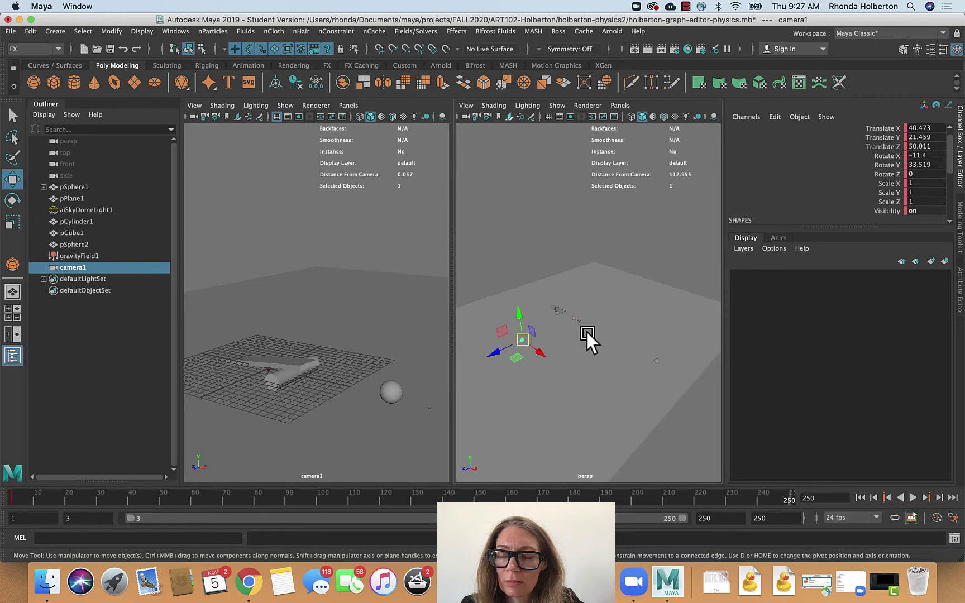
{"action": "left_click_drag", "start_coordinate": [545, 348], "coordinate": [667, 427]}
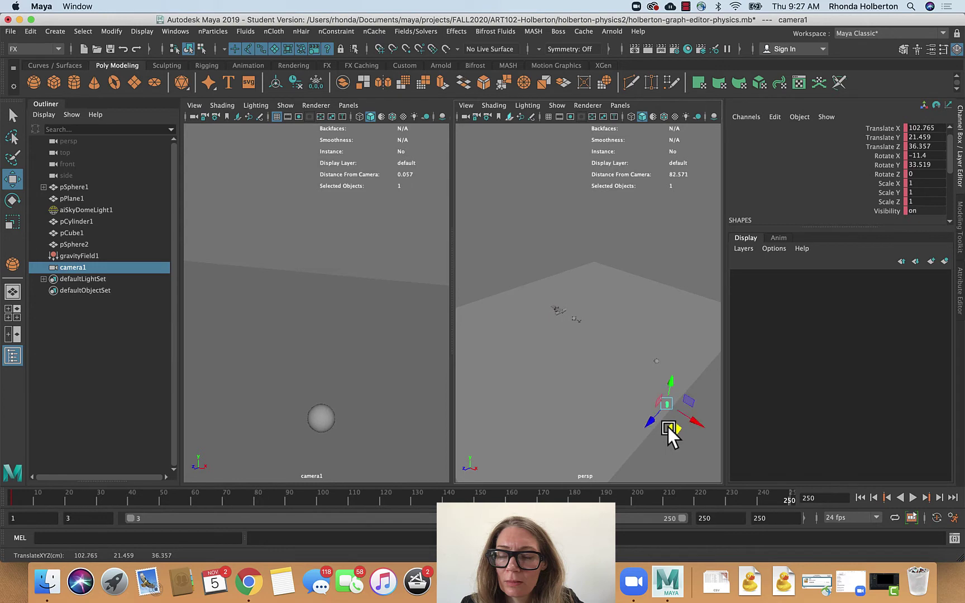
- Reframe camera1 to show the far ball and the seesaw, at about X 129.9, Y 24.2, Z 31.9, rotated about -7.8, 67.9 degrees
{"action": "key", "text": "e"}
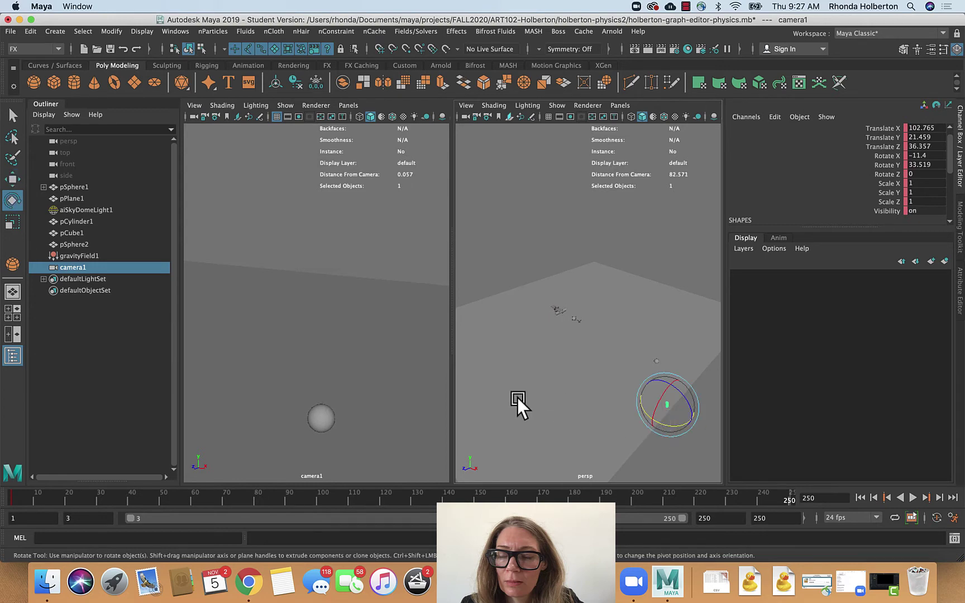
{"action": "right_click_drag", "start_coordinate": [290, 417], "coordinate": [312, 416], "text": "alt"}
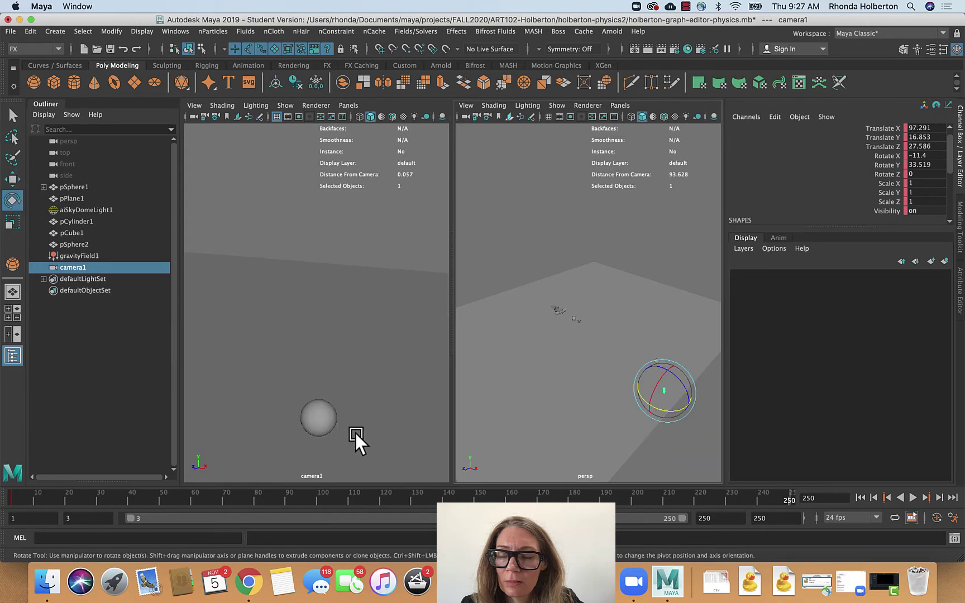
{"action": "mouse_move", "coordinate": [355, 434]}
{"action": "middle_mouse_down", "text": "alt"}
{"action": "mouse_move", "coordinate": [338, 446]}
{"action": "mouse_move", "coordinate": [355, 431]}
{"action": "middle_mouse_up", "text": "alt"}
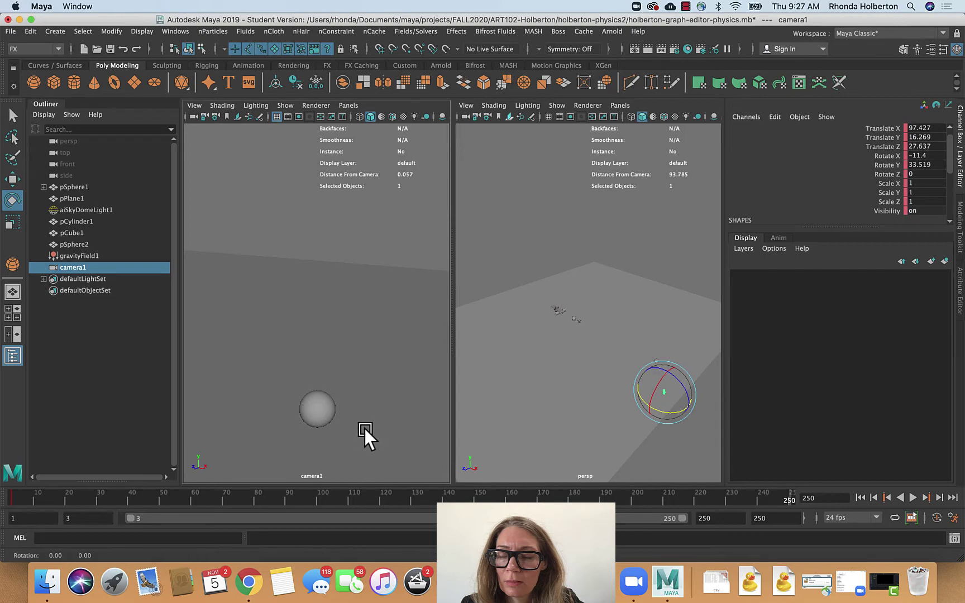
{"action": "left_click_drag", "start_coordinate": [364, 428], "coordinate": [320, 421], "text": "alt"}
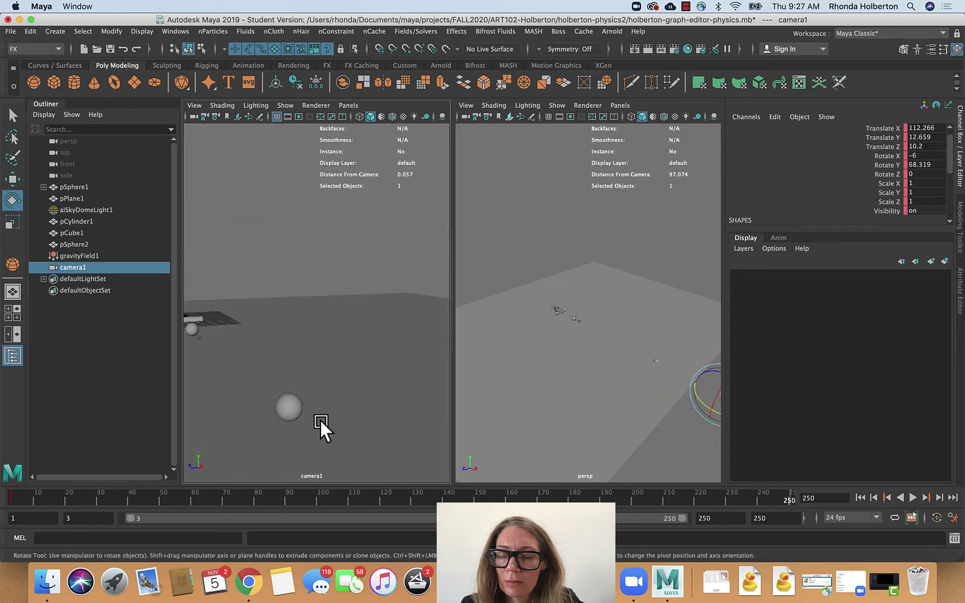
{"action": "middle_click_drag", "start_coordinate": [319, 421], "coordinate": [344, 453], "text": "alt"}
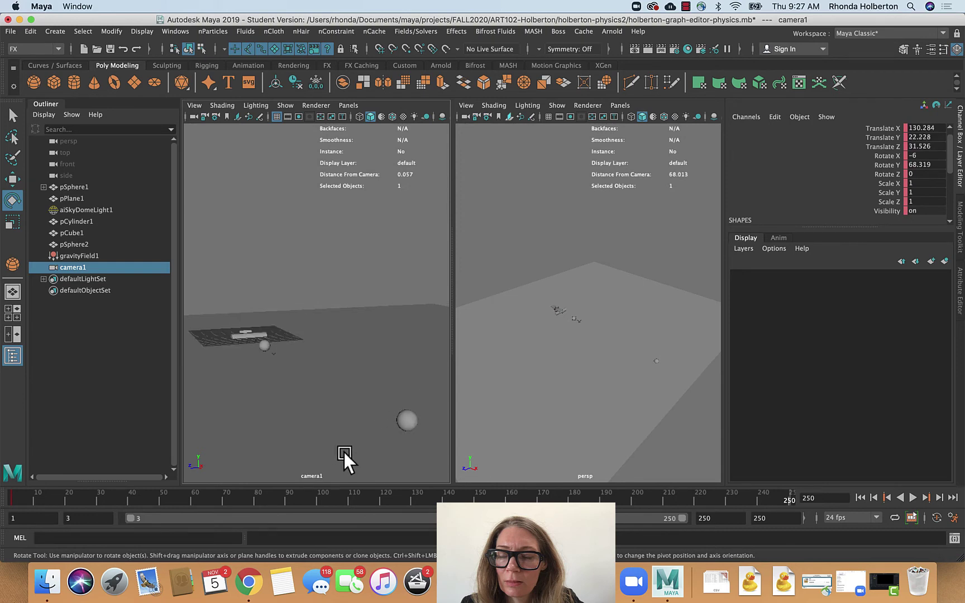
{"action": "mouse_move", "coordinate": [344, 452]}
{"action": "left_mouse_down", "text": "alt"}
{"action": "mouse_move", "coordinate": [343, 440]}
{"action": "mouse_move", "coordinate": [345, 448]}
{"action": "left_mouse_up", "text": "alt"}
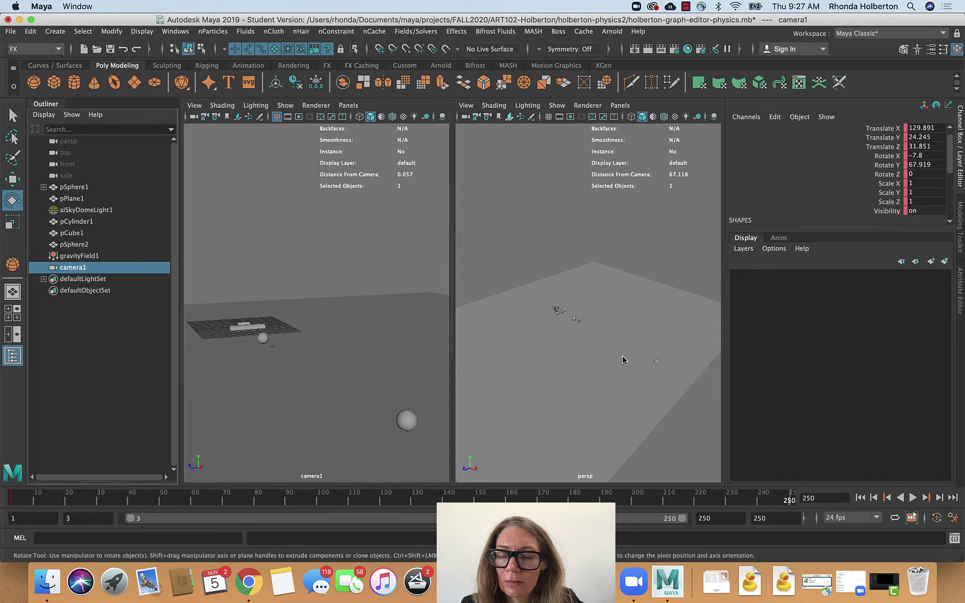
- Set a keyframe on camera1 at frame 250 and scrub back to frame 218 to check the camera move
{"action": "left_click_drag", "start_coordinate": [582, 347], "coordinate": [520, 372], "text": "alt"}
{"action": "left_click_drag", "start_coordinate": [490, 295], "coordinate": [538, 298]}
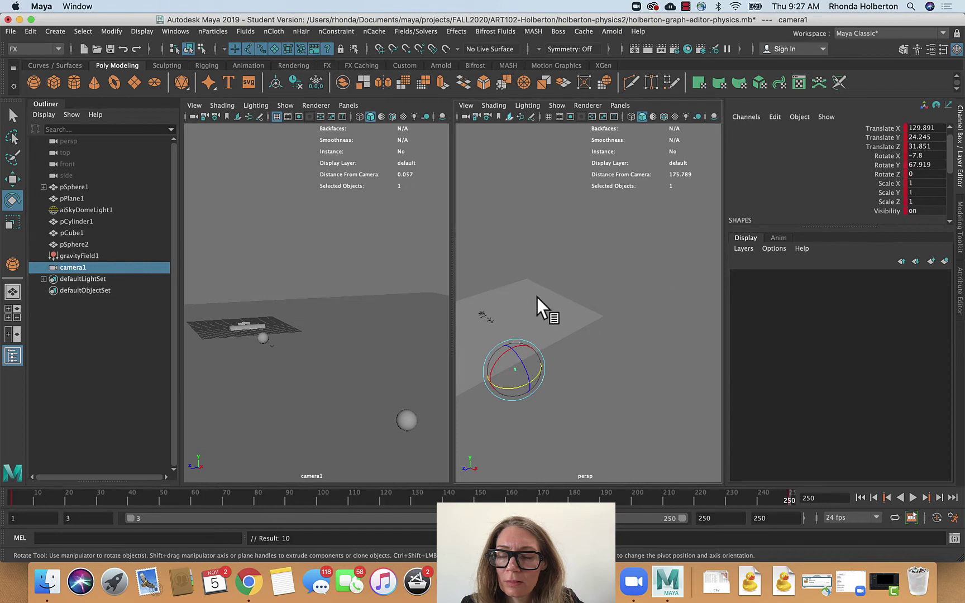
{"action": "left_click_drag", "start_coordinate": [780, 495], "coordinate": [687, 495]}
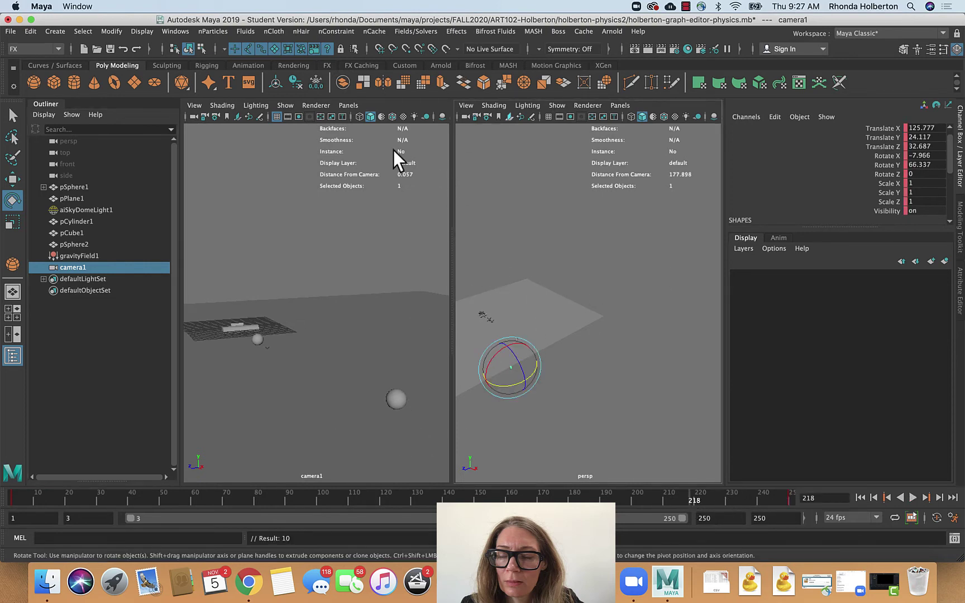
- Switch to a single-view layout and look through camera1
{"action": "left_click", "coordinate": [13, 292]}
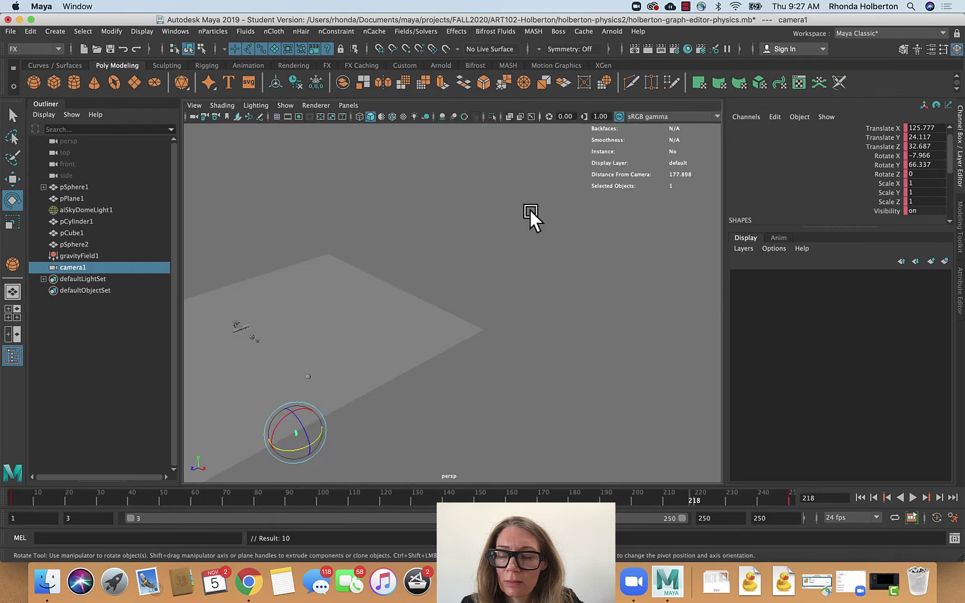
{"action": "left_click", "coordinate": [346, 105]}
{"action": "mouse_move", "coordinate": [371, 126]}
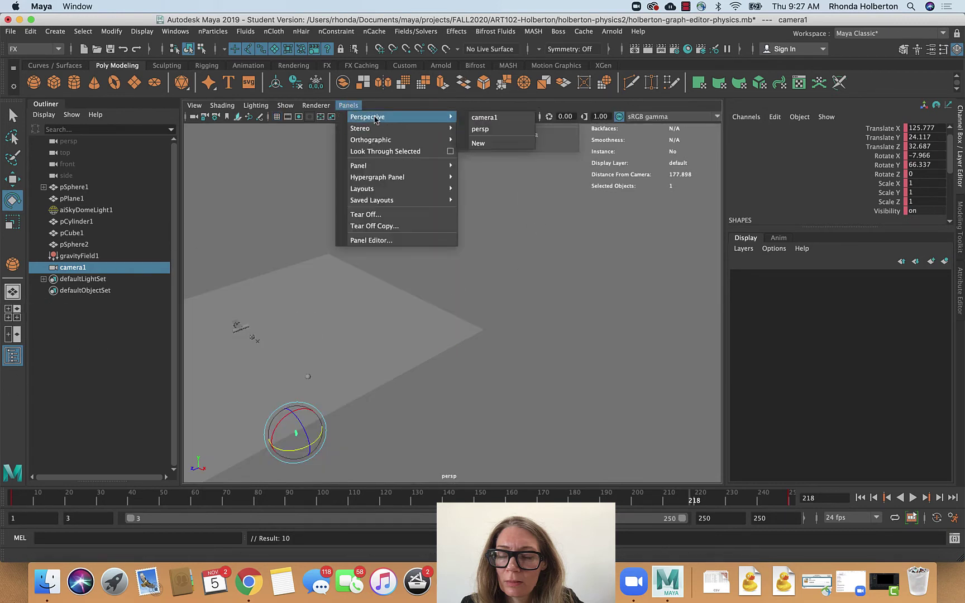
{"action": "left_click", "coordinate": [485, 122]}
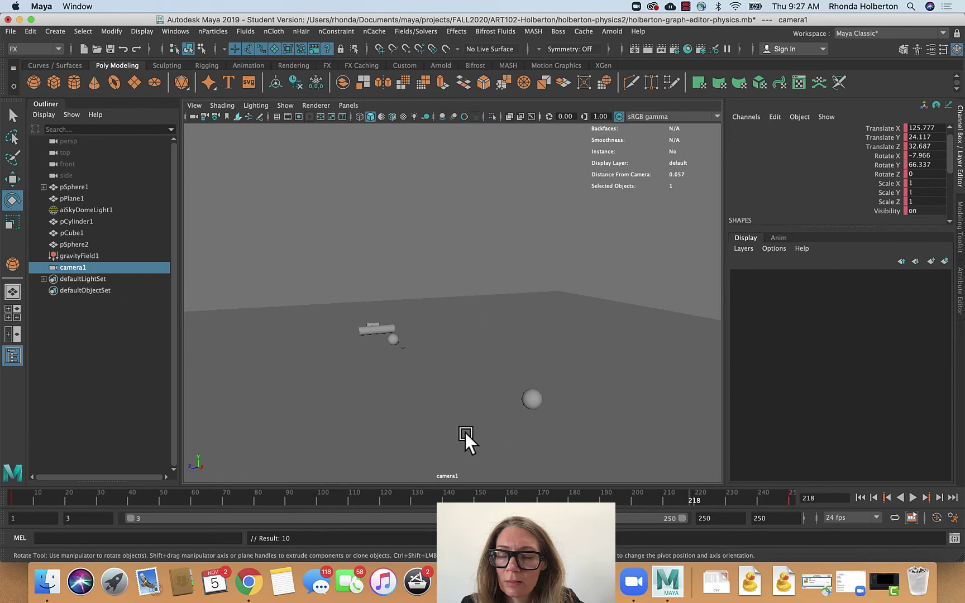
- Play the animation through camera1 to review the shot, and return to frame 3
{"action": "left_click", "coordinate": [21, 494]}
{"action": "key", "text": "alt+v"}
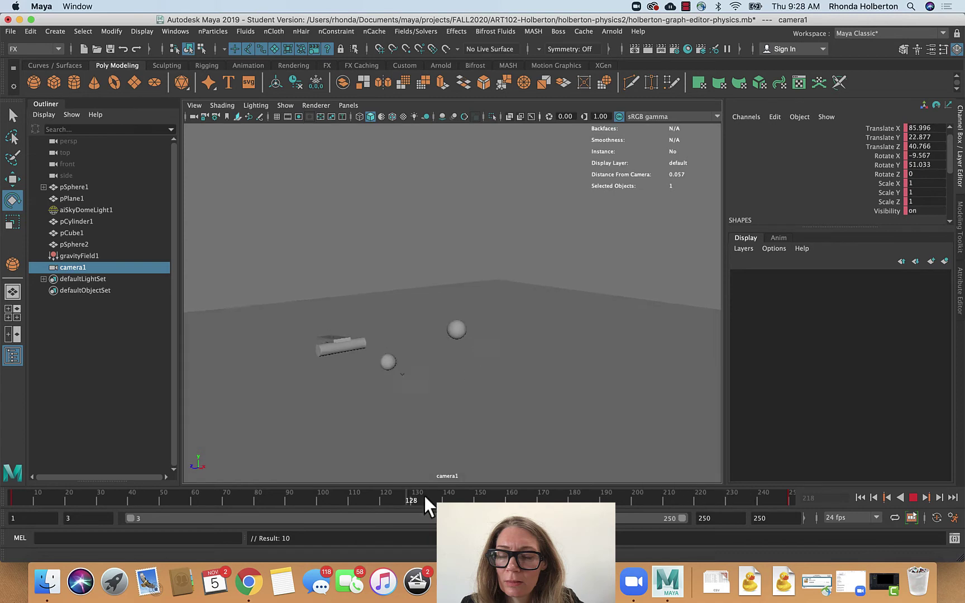
{"action": "left_click_drag", "start_coordinate": [423, 497], "coordinate": [12, 501]}
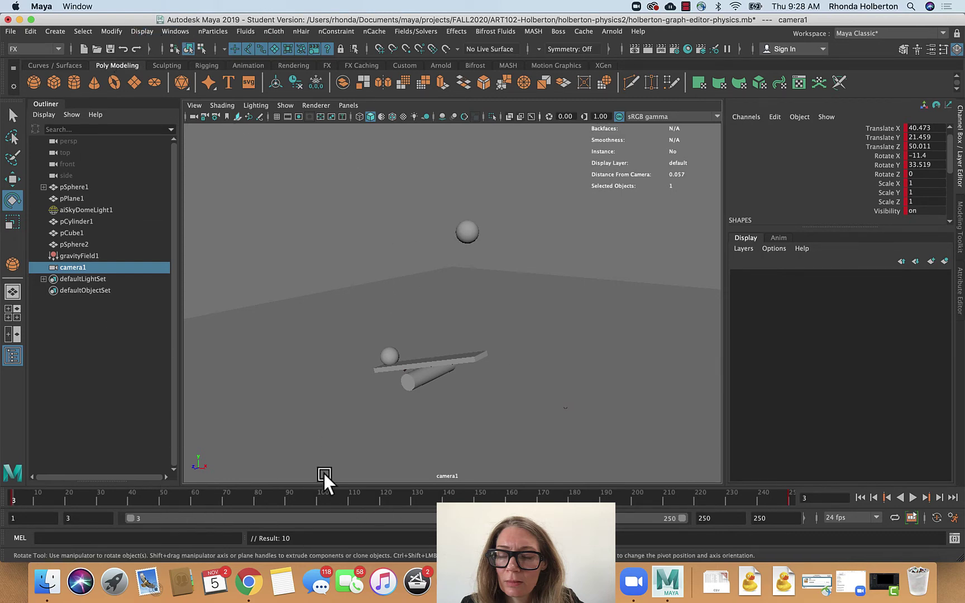
- Open the Dope Sheet and try to move camera1's key at frame 3 with the Move Keys tool
{"action": "left_click", "coordinate": [171, 33]}
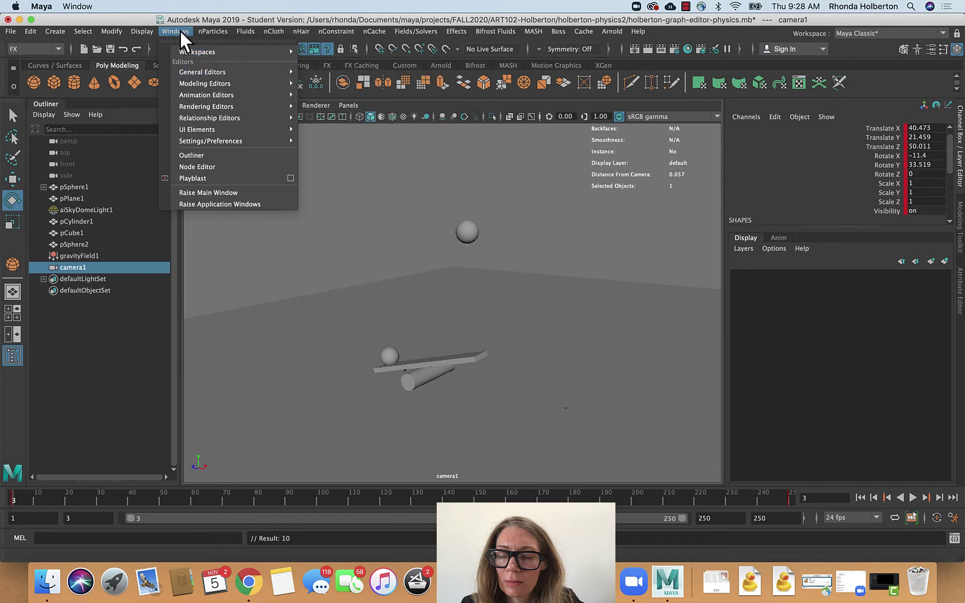
{"action": "mouse_move", "coordinate": [206, 100]}
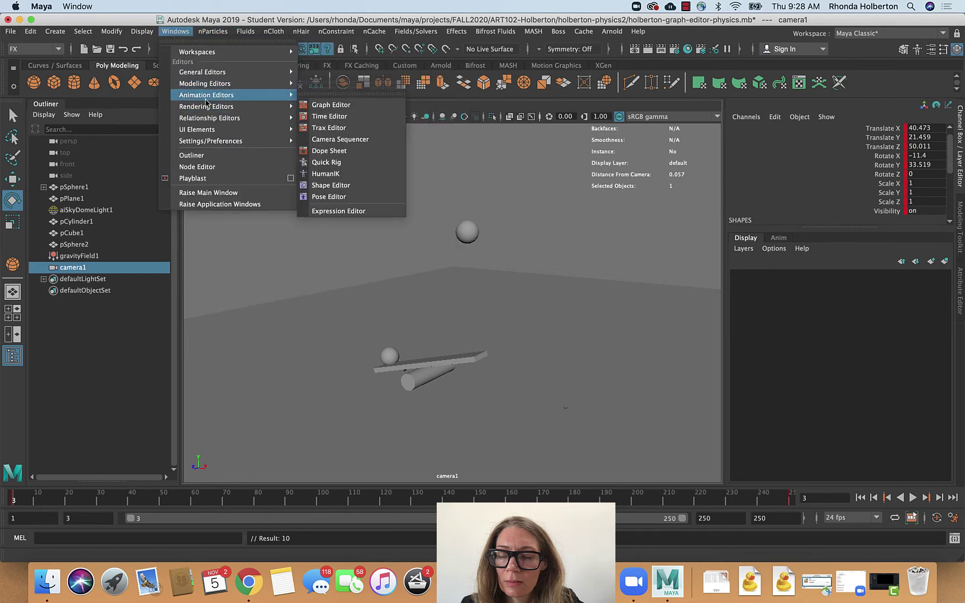
{"action": "left_click", "coordinate": [362, 156]}
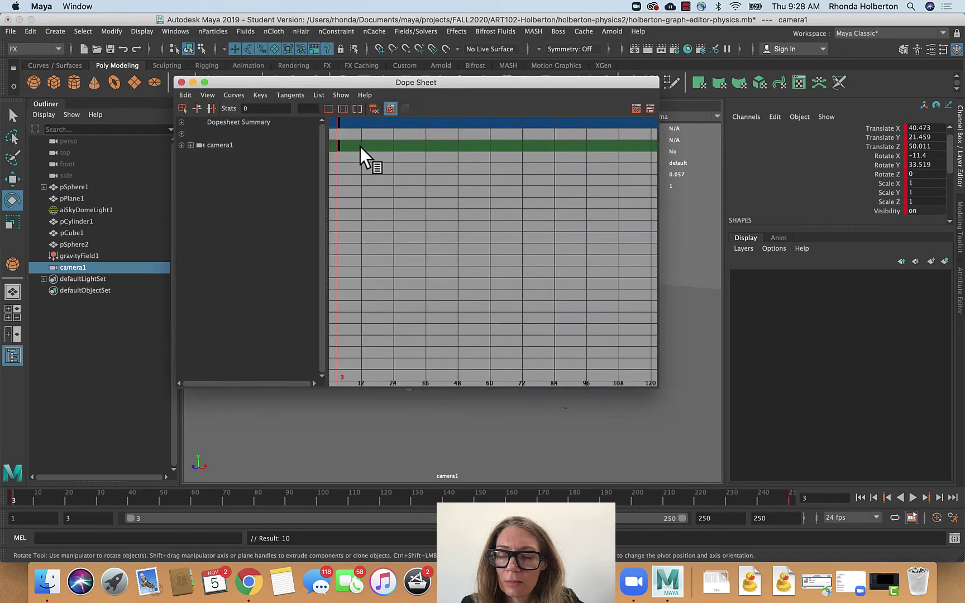
{"action": "left_click", "coordinate": [337, 146]}
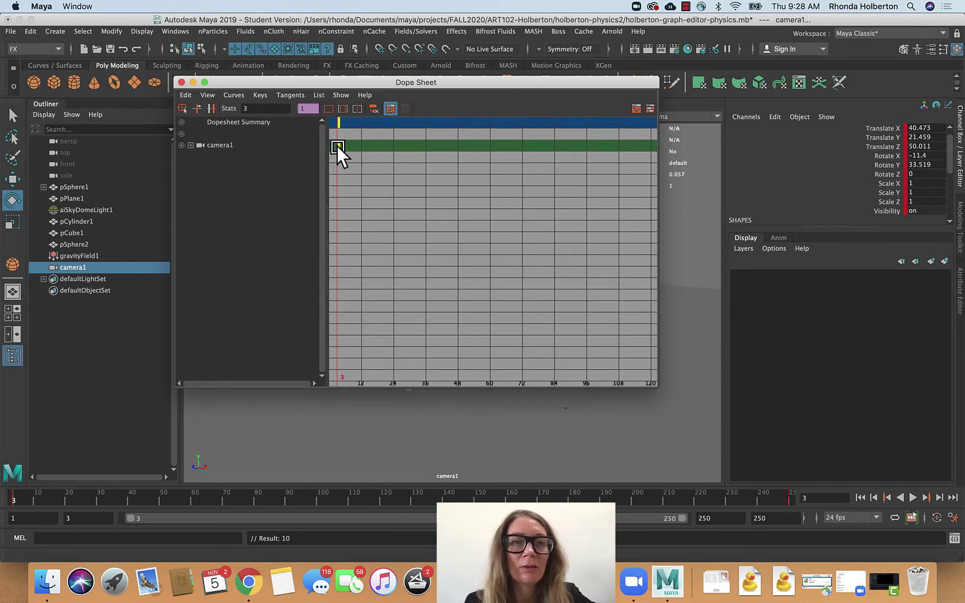
{"action": "left_click", "coordinate": [185, 96]}
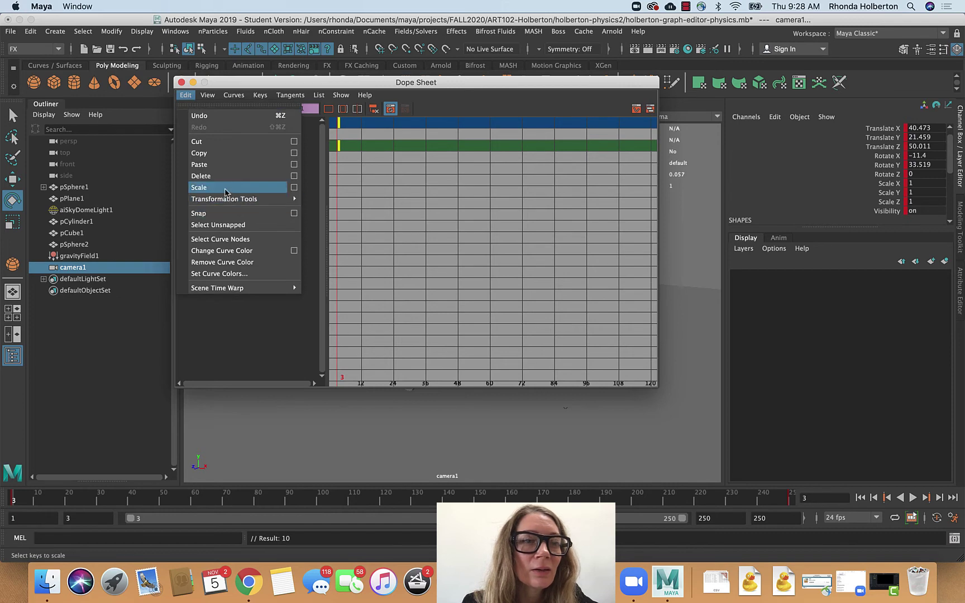
{"action": "mouse_move", "coordinate": [227, 197]}
{"action": "left_click", "coordinate": [355, 210]}
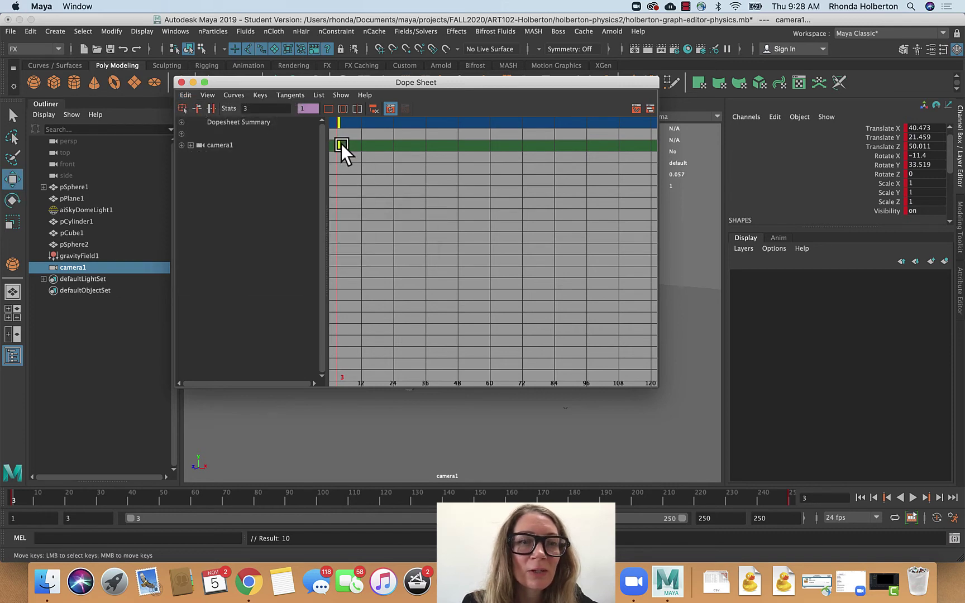
{"action": "left_click", "coordinate": [469, 168]}
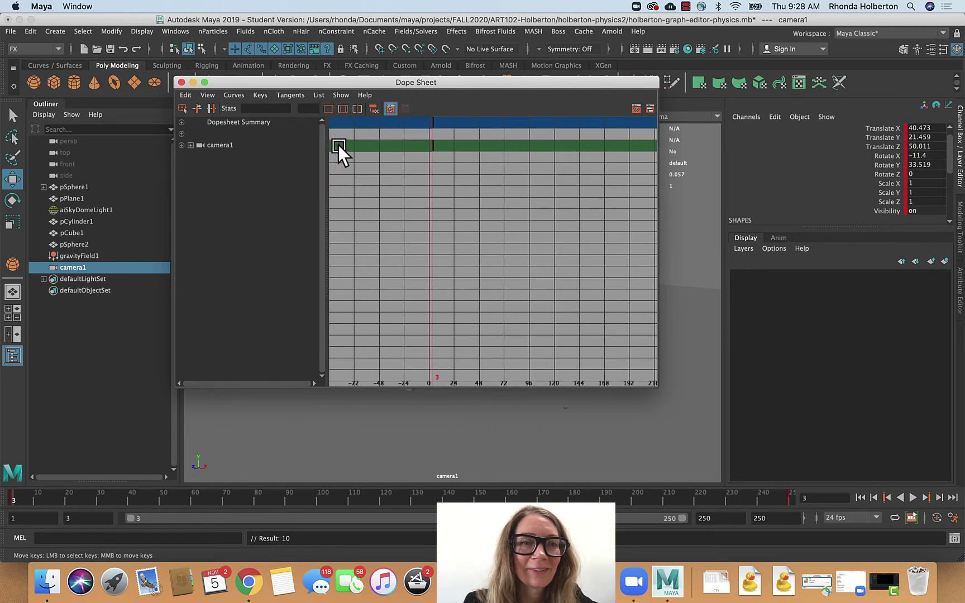
- Reselect camera1's frame 3 key in the Dope Sheet, check the Move Keys tool settings, and try again to move the key
{"action": "left_click", "coordinate": [335, 143]}
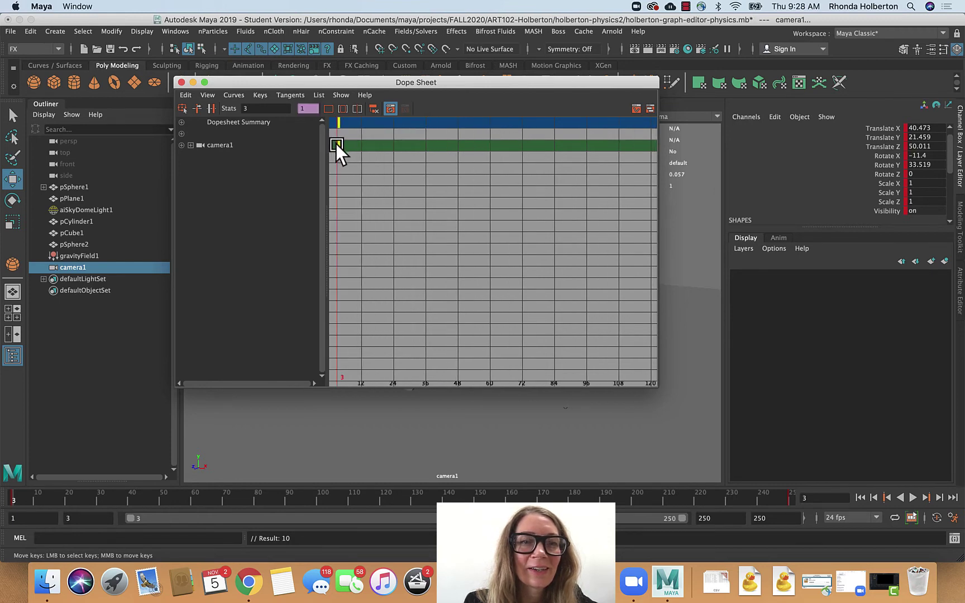
{"action": "left_click", "coordinate": [186, 96]}
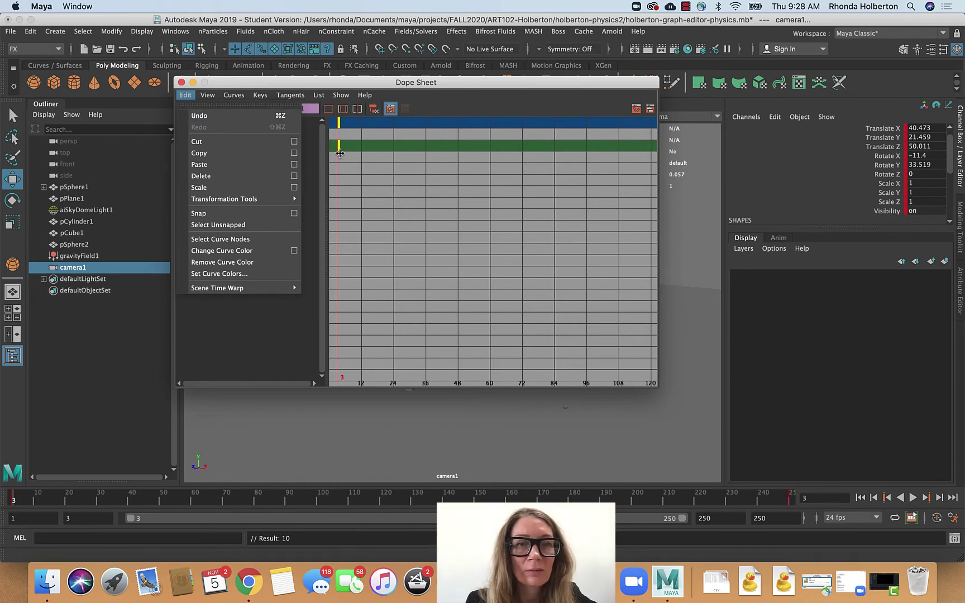
{"action": "left_click", "coordinate": [339, 146]}
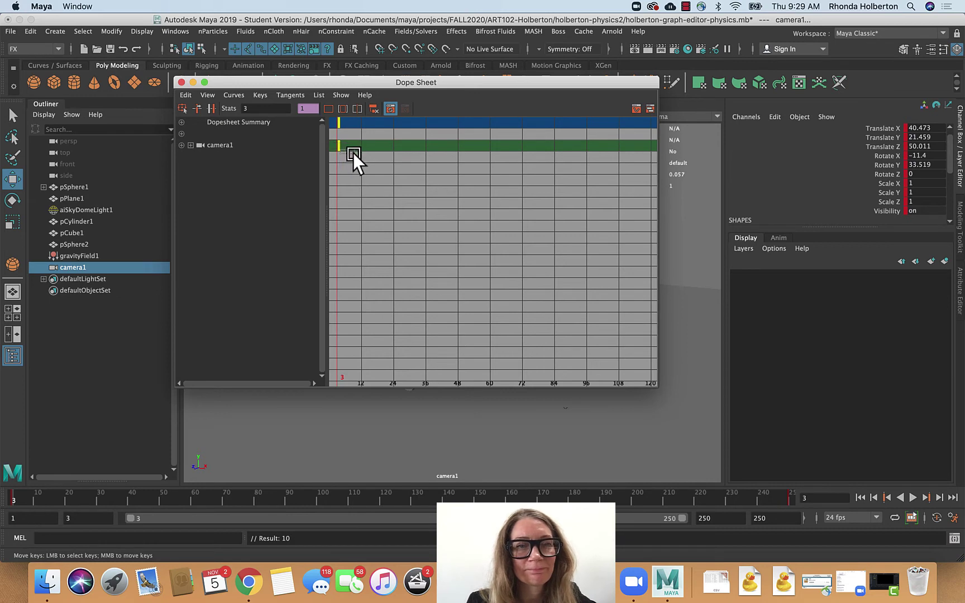
{"action": "left_click", "coordinate": [340, 140]}
{"action": "left_click", "coordinate": [338, 146]}
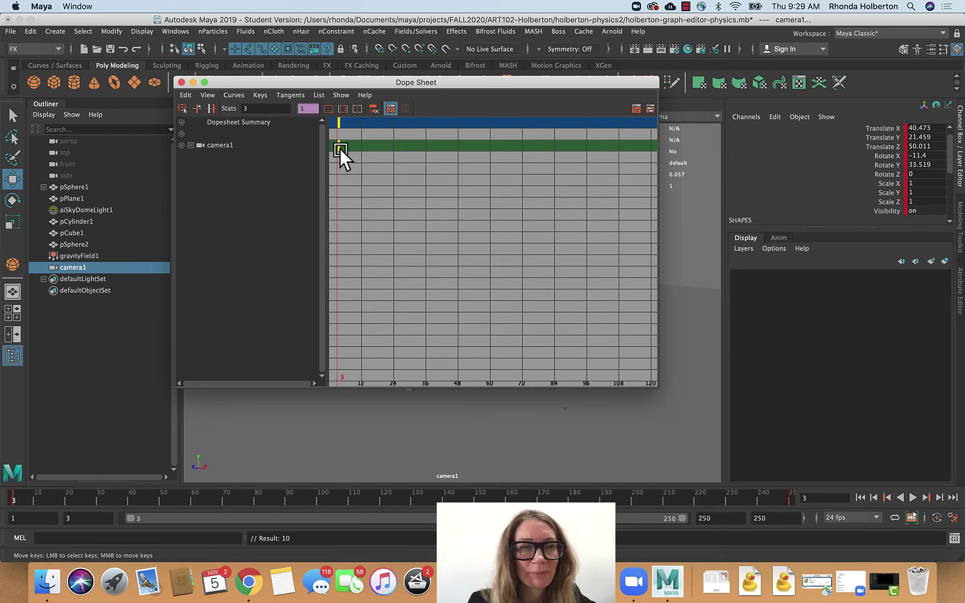
{"action": "left_click", "coordinate": [206, 92]}
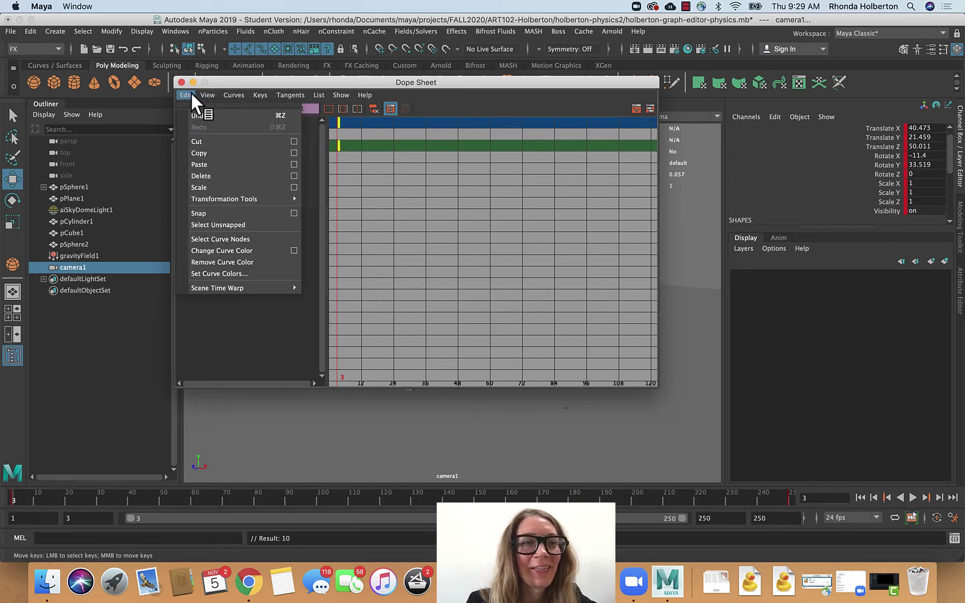
{"action": "mouse_move", "coordinate": [235, 199]}
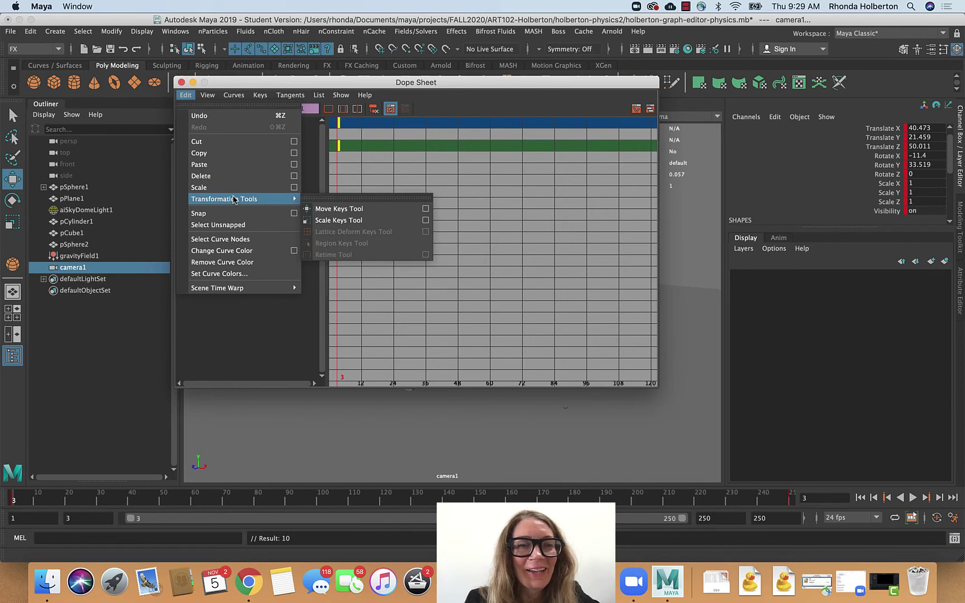
{"action": "left_click", "coordinate": [426, 208]}
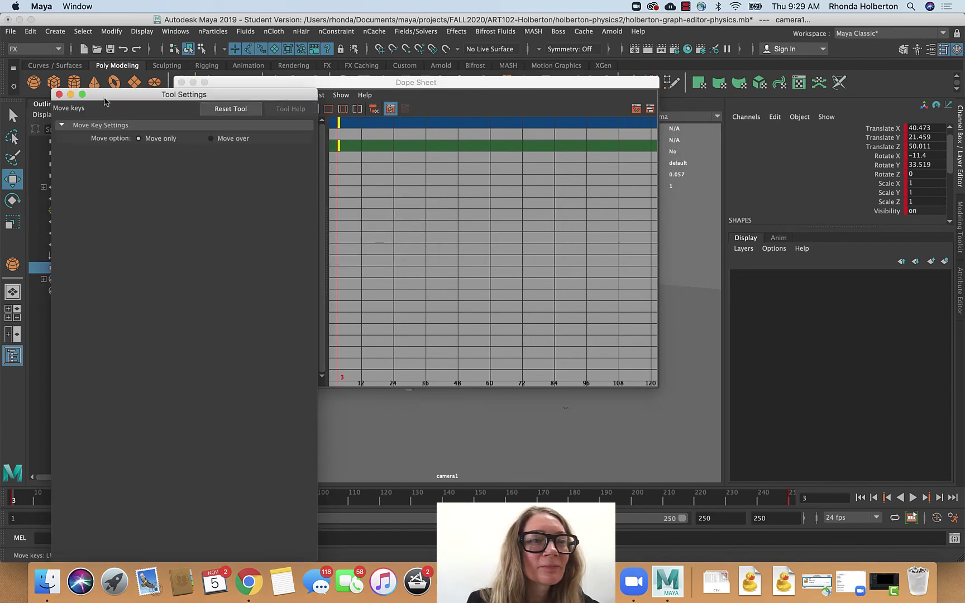
{"action": "mouse_move", "coordinate": [110, 98]}
{"action": "left_mouse_down"}
{"action": "mouse_move", "coordinate": [99, 73]}
{"action": "mouse_move", "coordinate": [97, 82]}
{"action": "left_mouse_up"}
{"action": "left_click", "coordinate": [47, 79]}
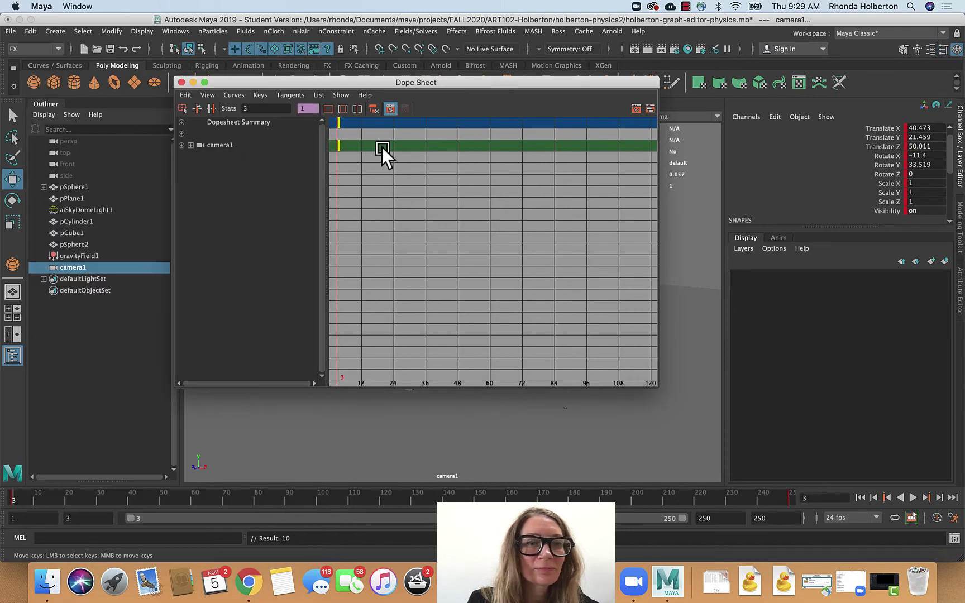
{"action": "left_click", "coordinate": [355, 146]}
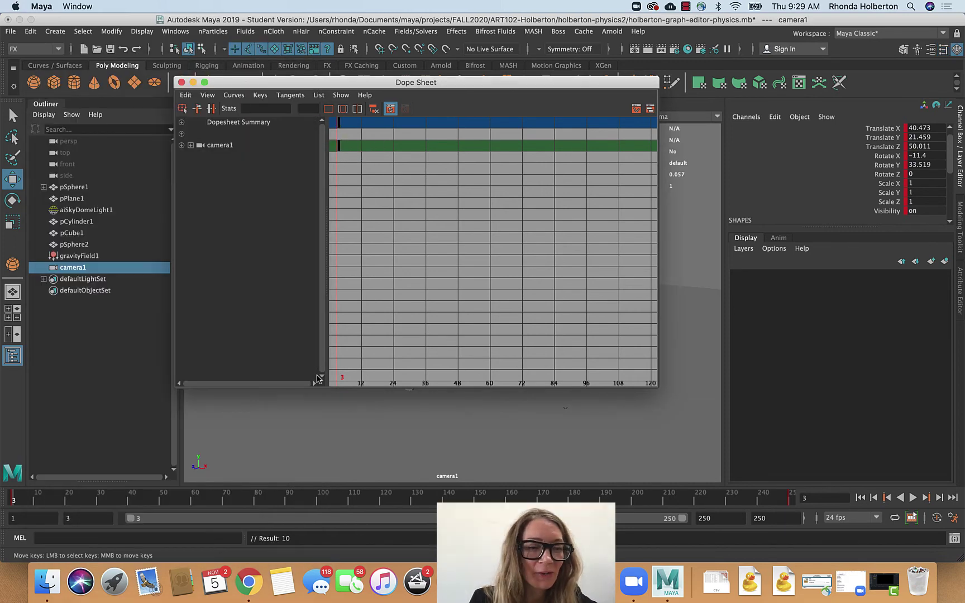
- Move camera1's first key from frame 3 to about frame 61 on the timeline, and close the Dope Sheet
{"action": "left_click", "coordinate": [25, 497]}
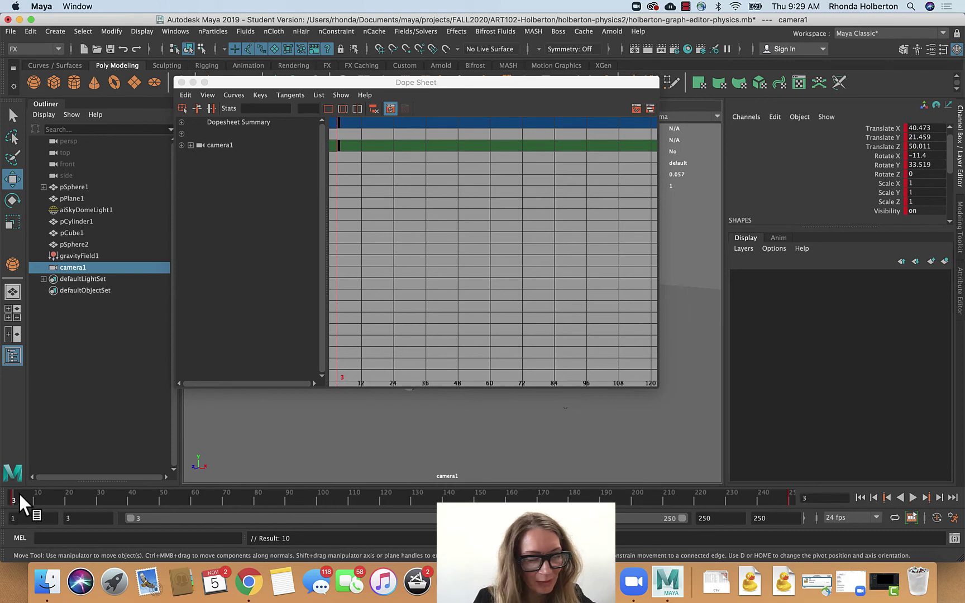
{"action": "left_click_drag", "start_coordinate": [22, 495], "coordinate": [196, 501], "text": "shift"}
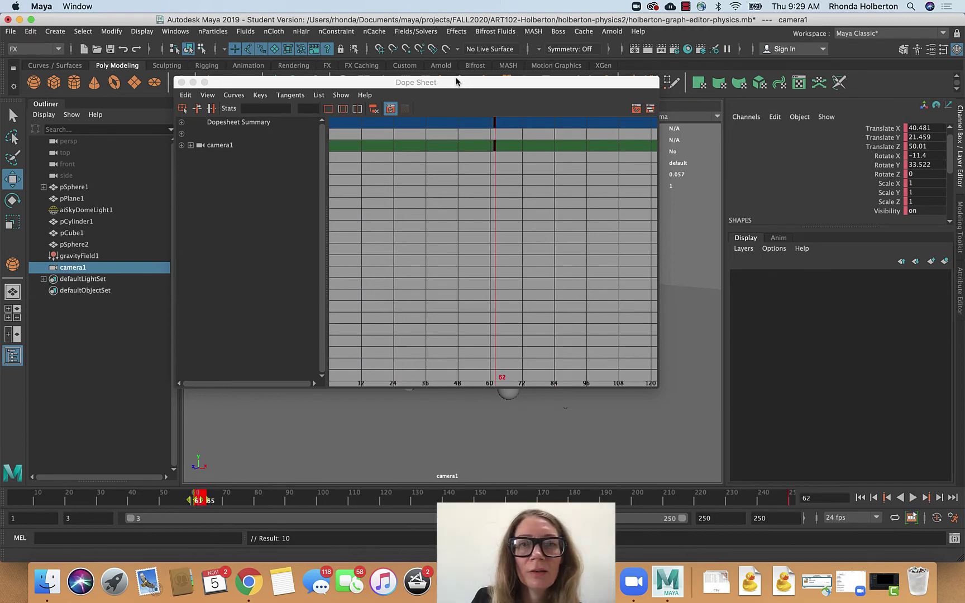
{"action": "left_click_drag", "start_coordinate": [455, 80], "coordinate": [550, 139]}
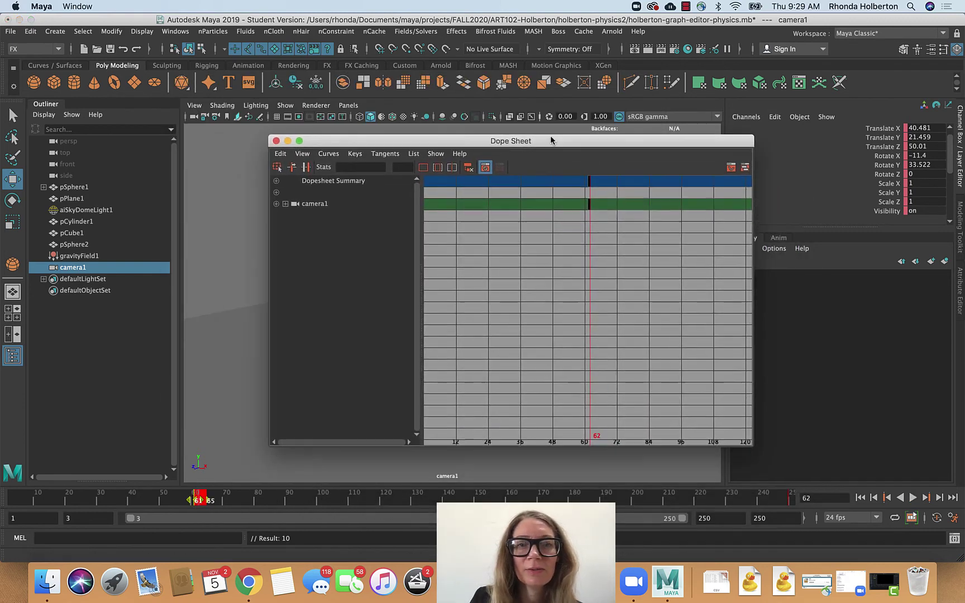
{"action": "left_click", "coordinate": [276, 141]}
- Play the shot through camera1, move its first key to about frame 80 on the timeline, and stop playback after reviewing
{"action": "left_click", "coordinate": [912, 497]}
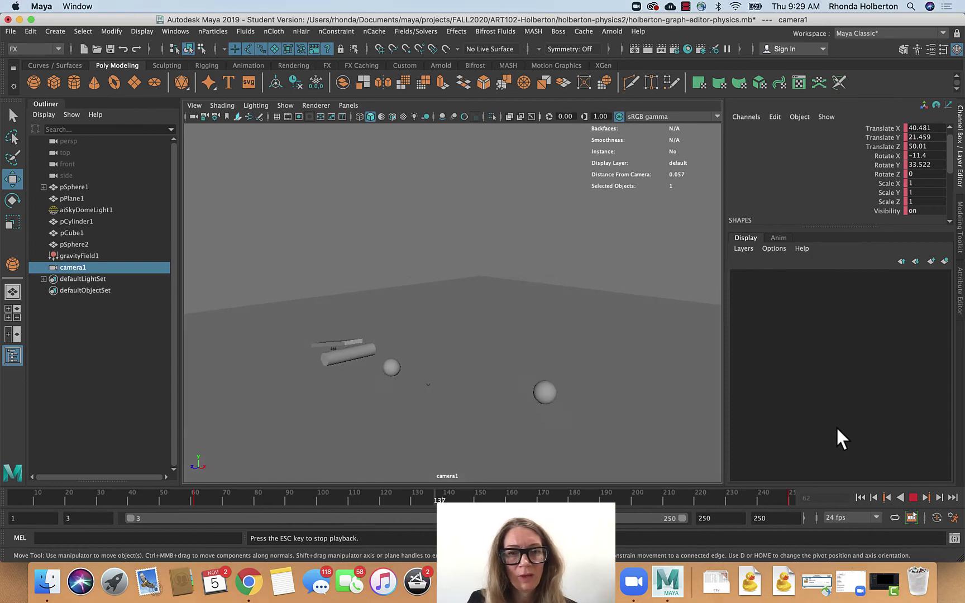
{"action": "left_click_drag", "start_coordinate": [203, 497], "coordinate": [242, 503], "text": "shift"}
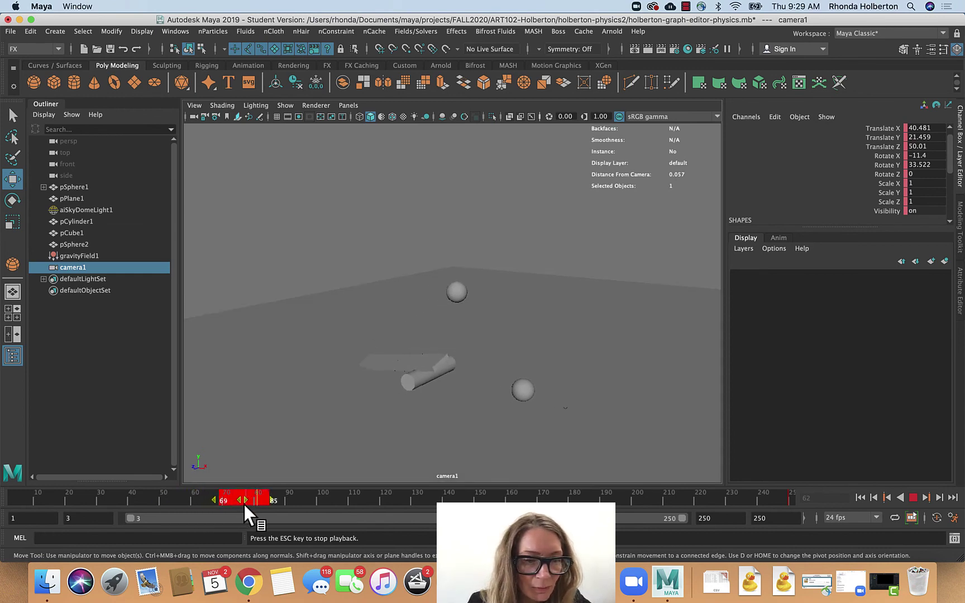
{"action": "left_click", "coordinate": [187, 498]}
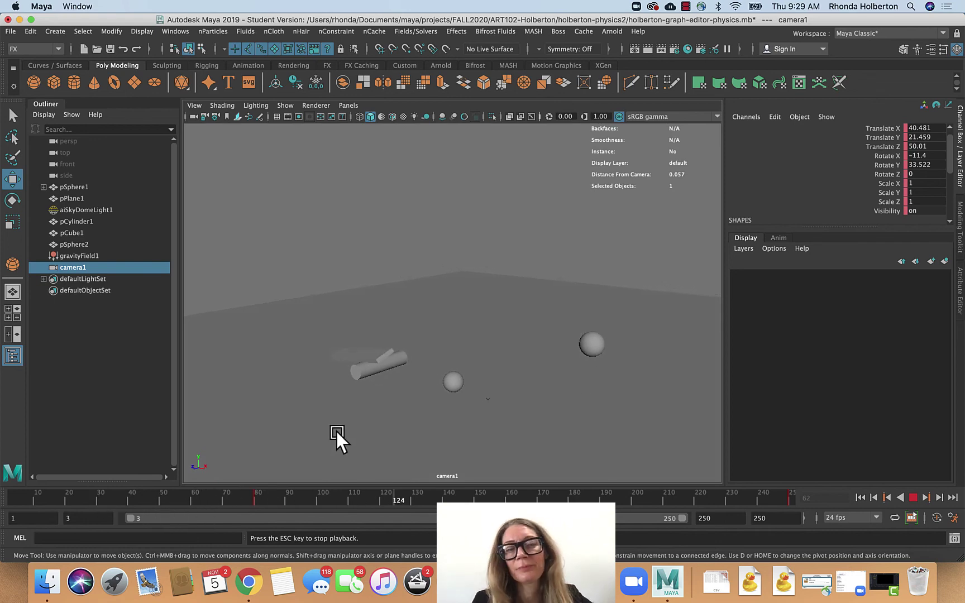
{"action": "left_click", "coordinate": [336, 432]}
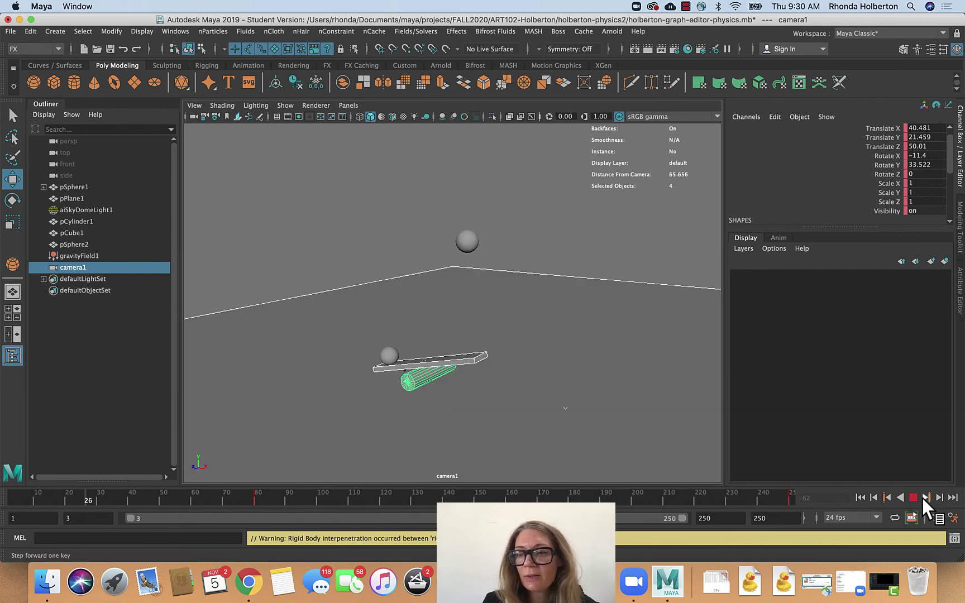
{"action": "left_click", "coordinate": [912, 497]}
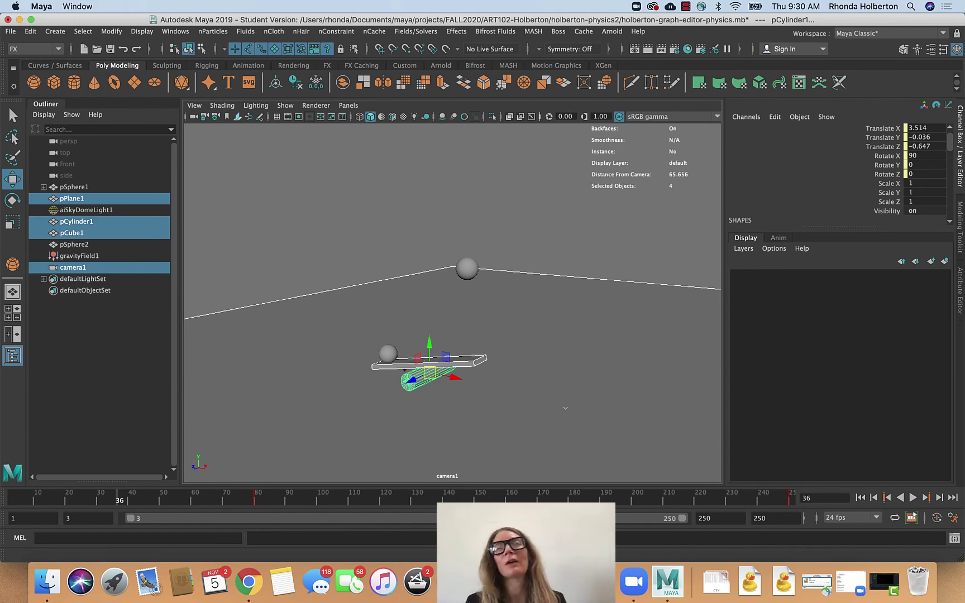